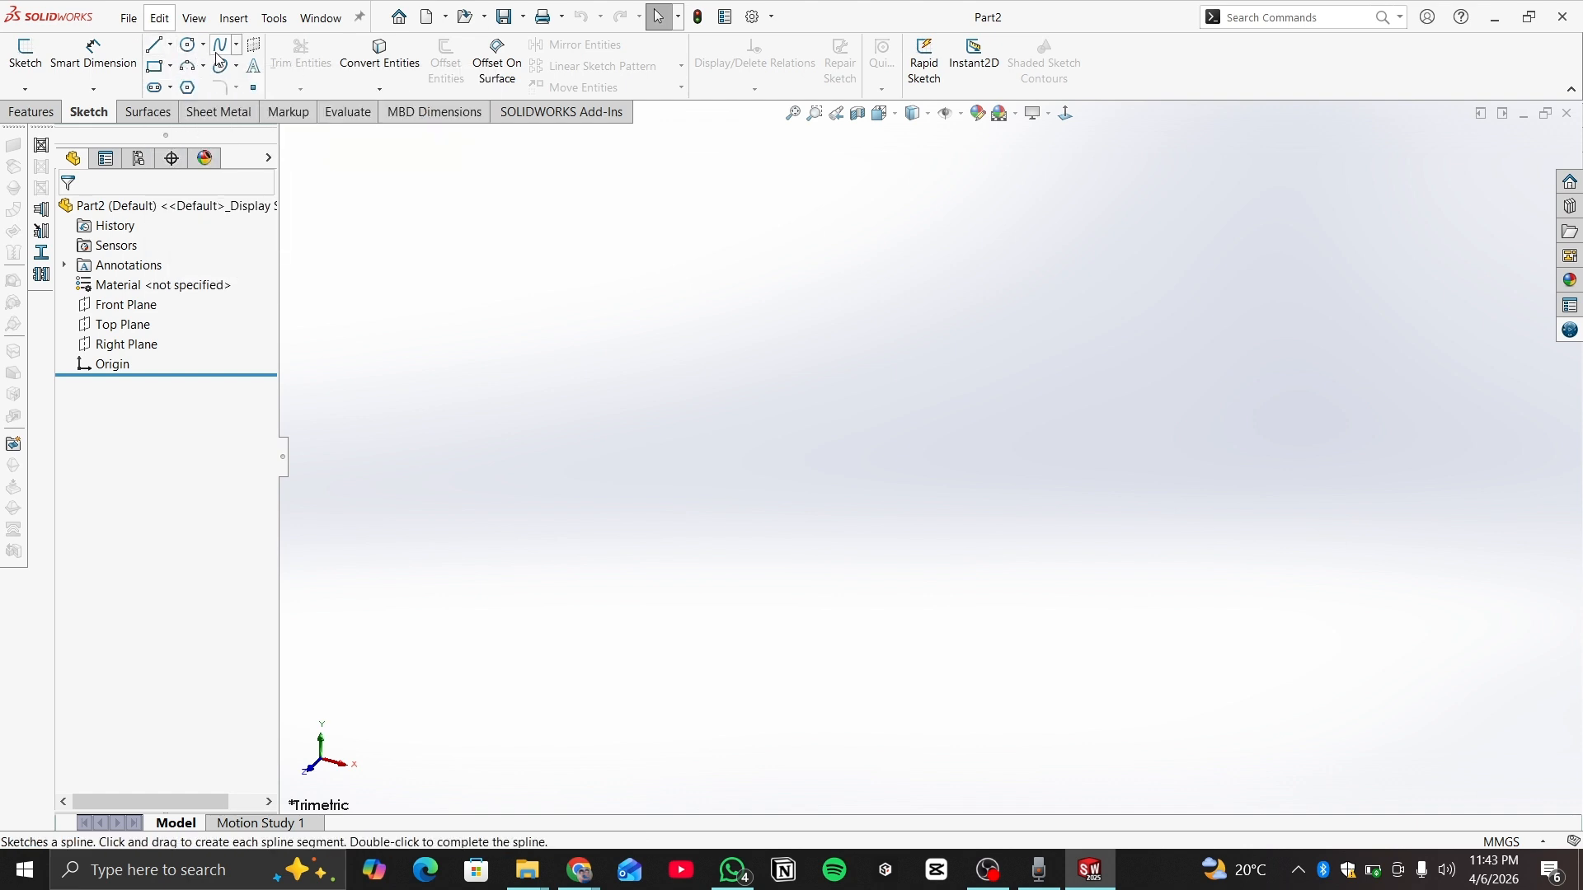
- Start a sketch on the Front Plane and draw a slanted line about 81 mm long from the origin
left_click(158, 45)
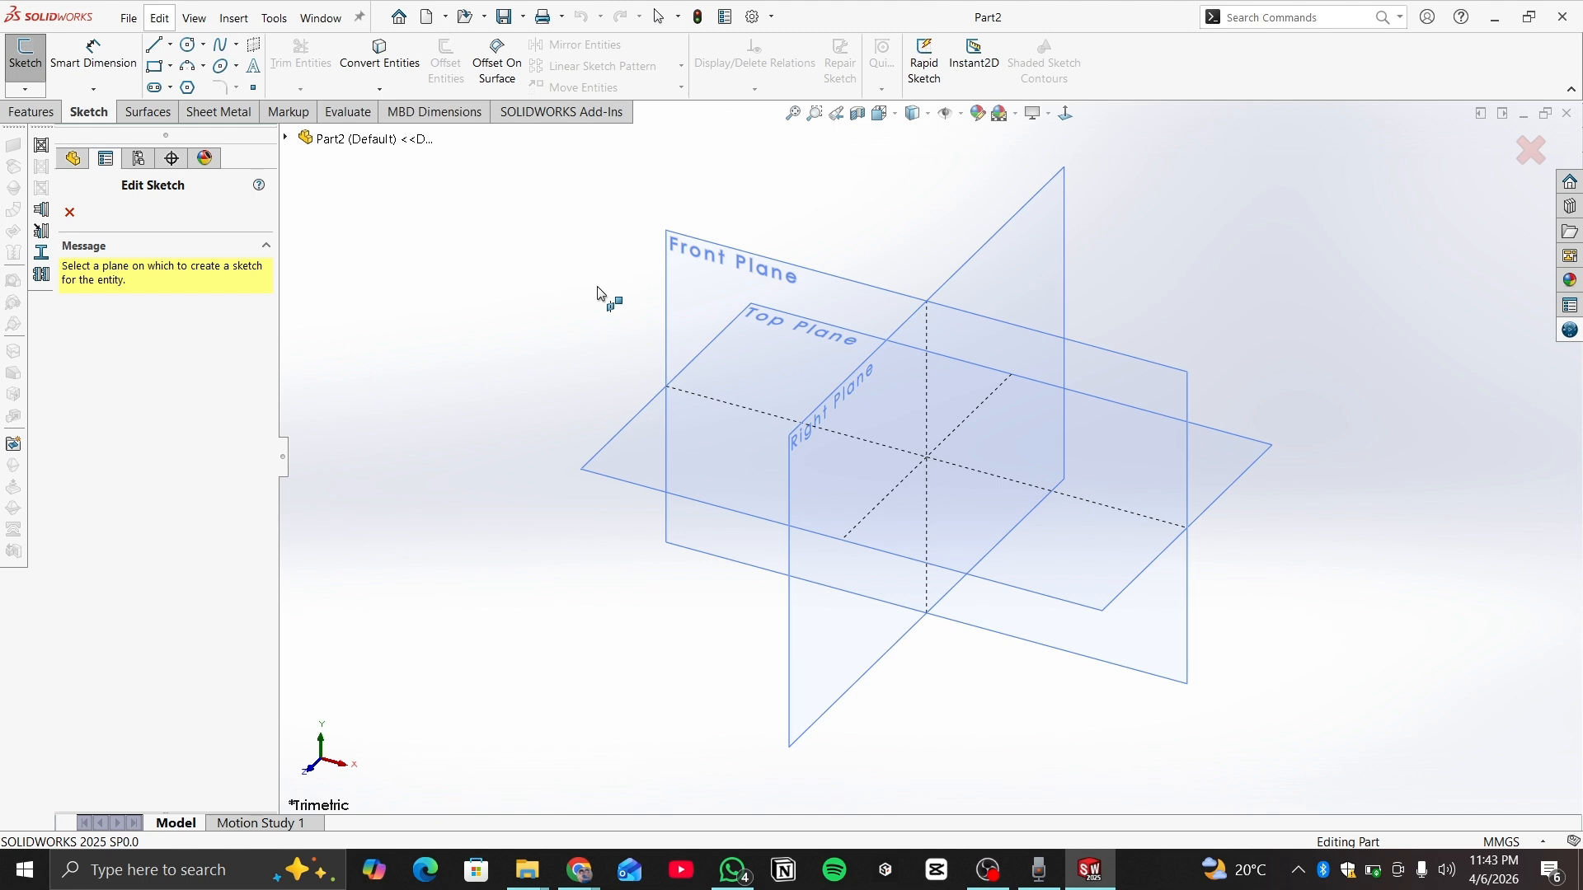
left_click(701, 300)
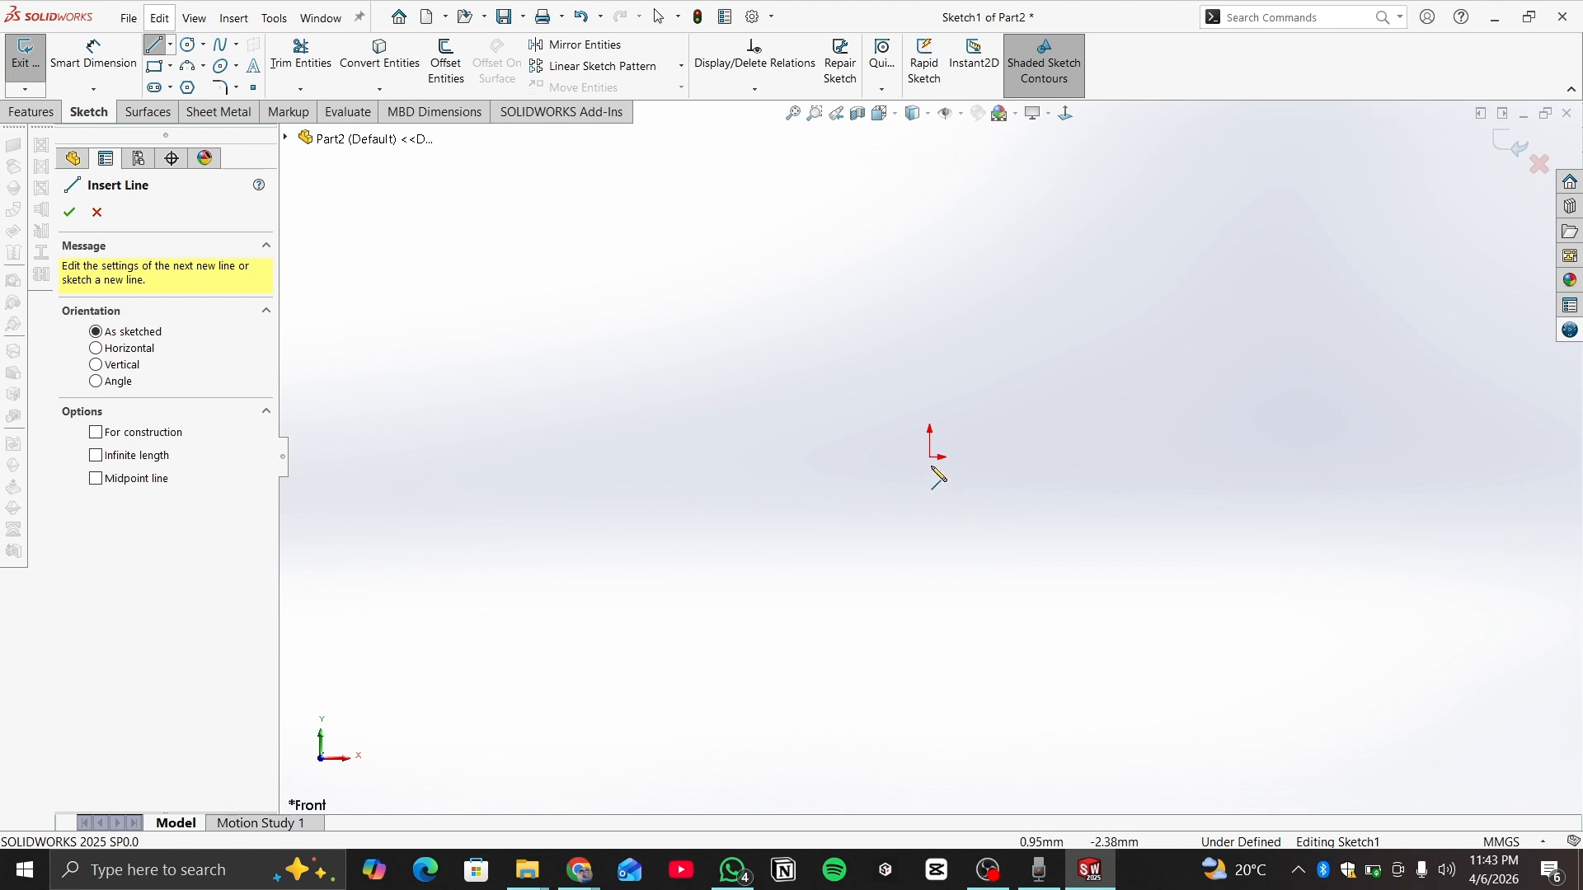
left_click(934, 459)
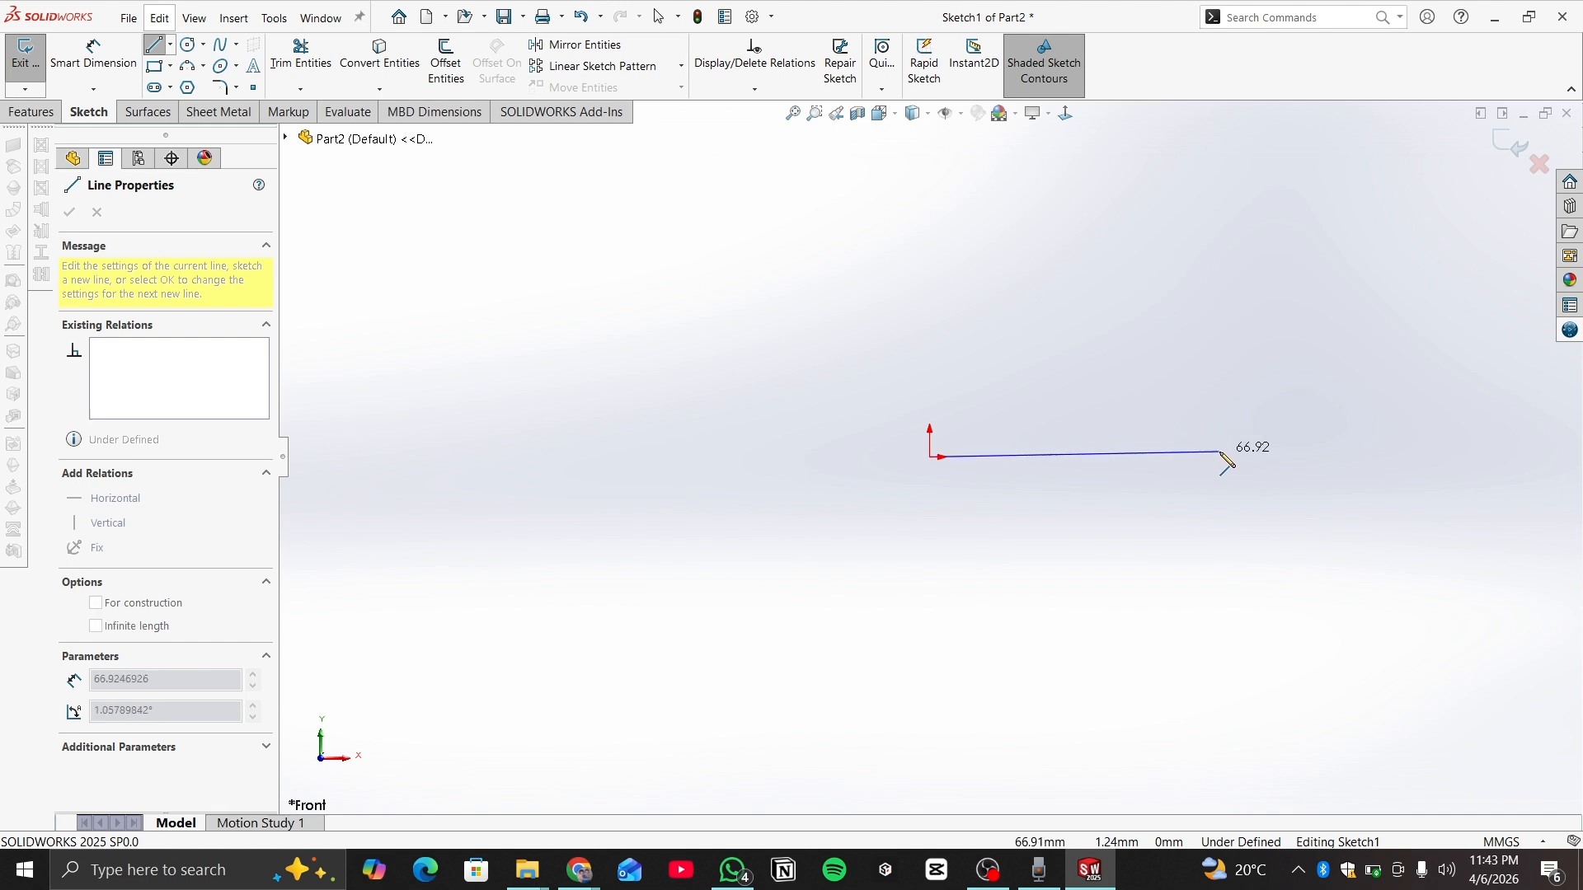
double_click(1276, 397)
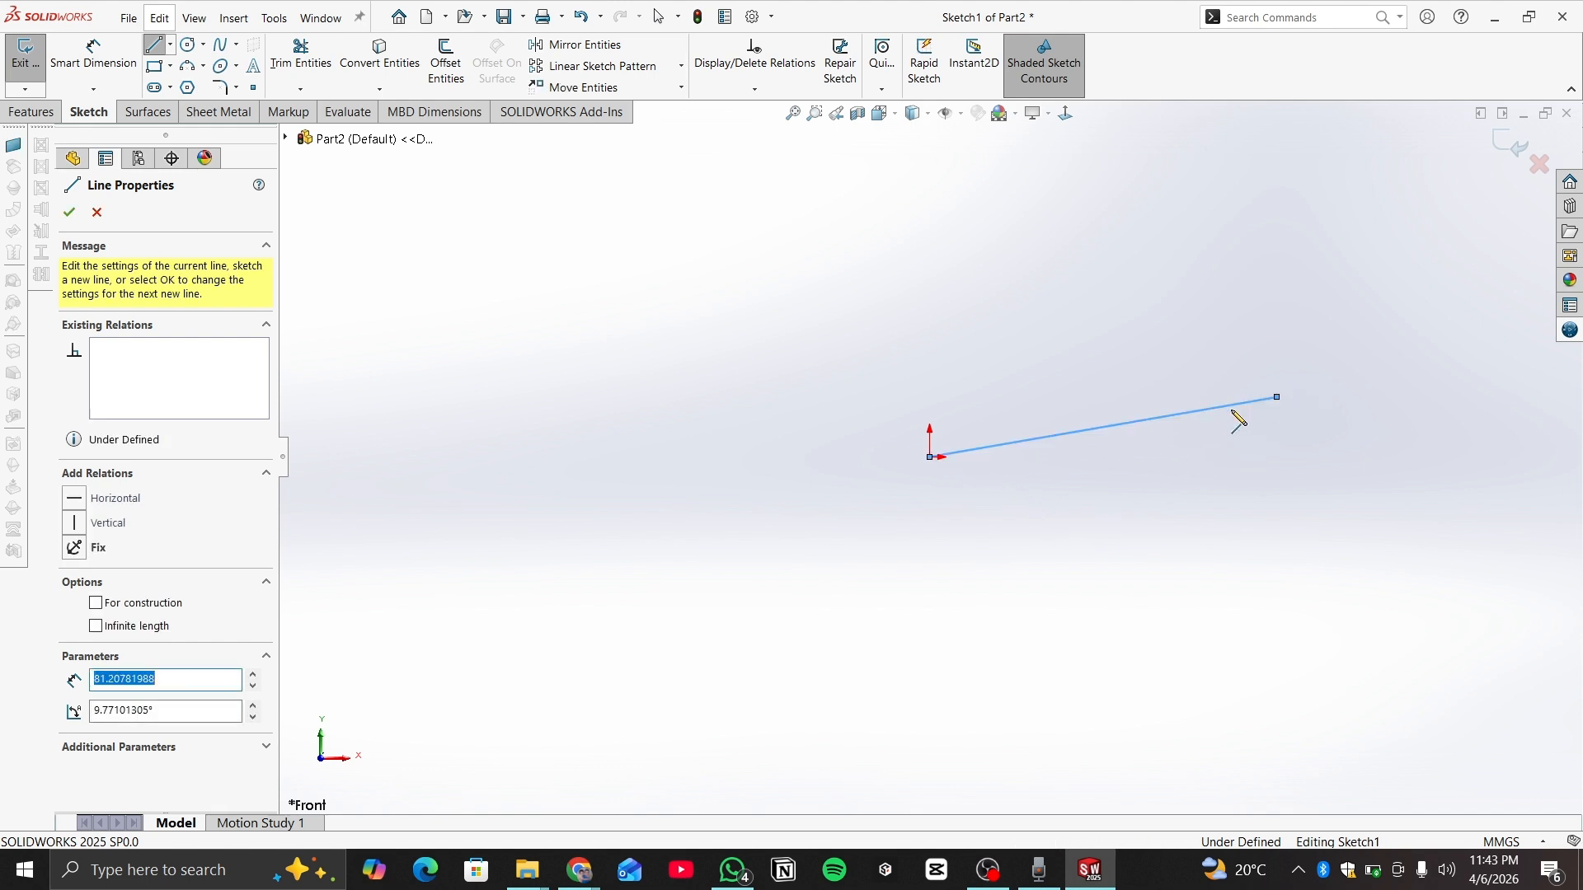
key("Escape")
key("Escape")
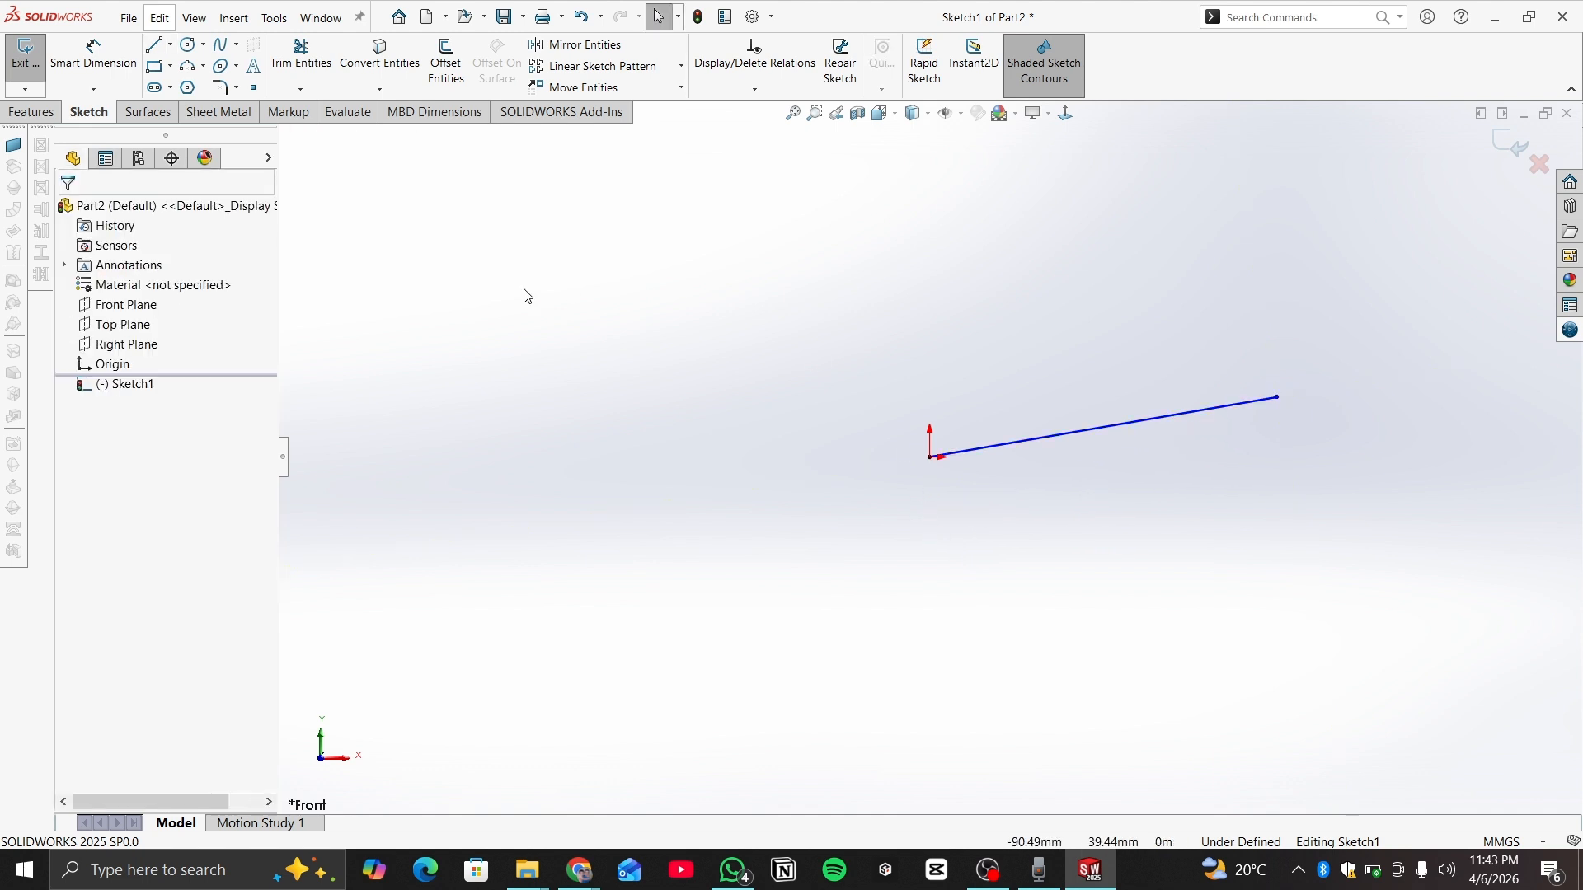
key("s")
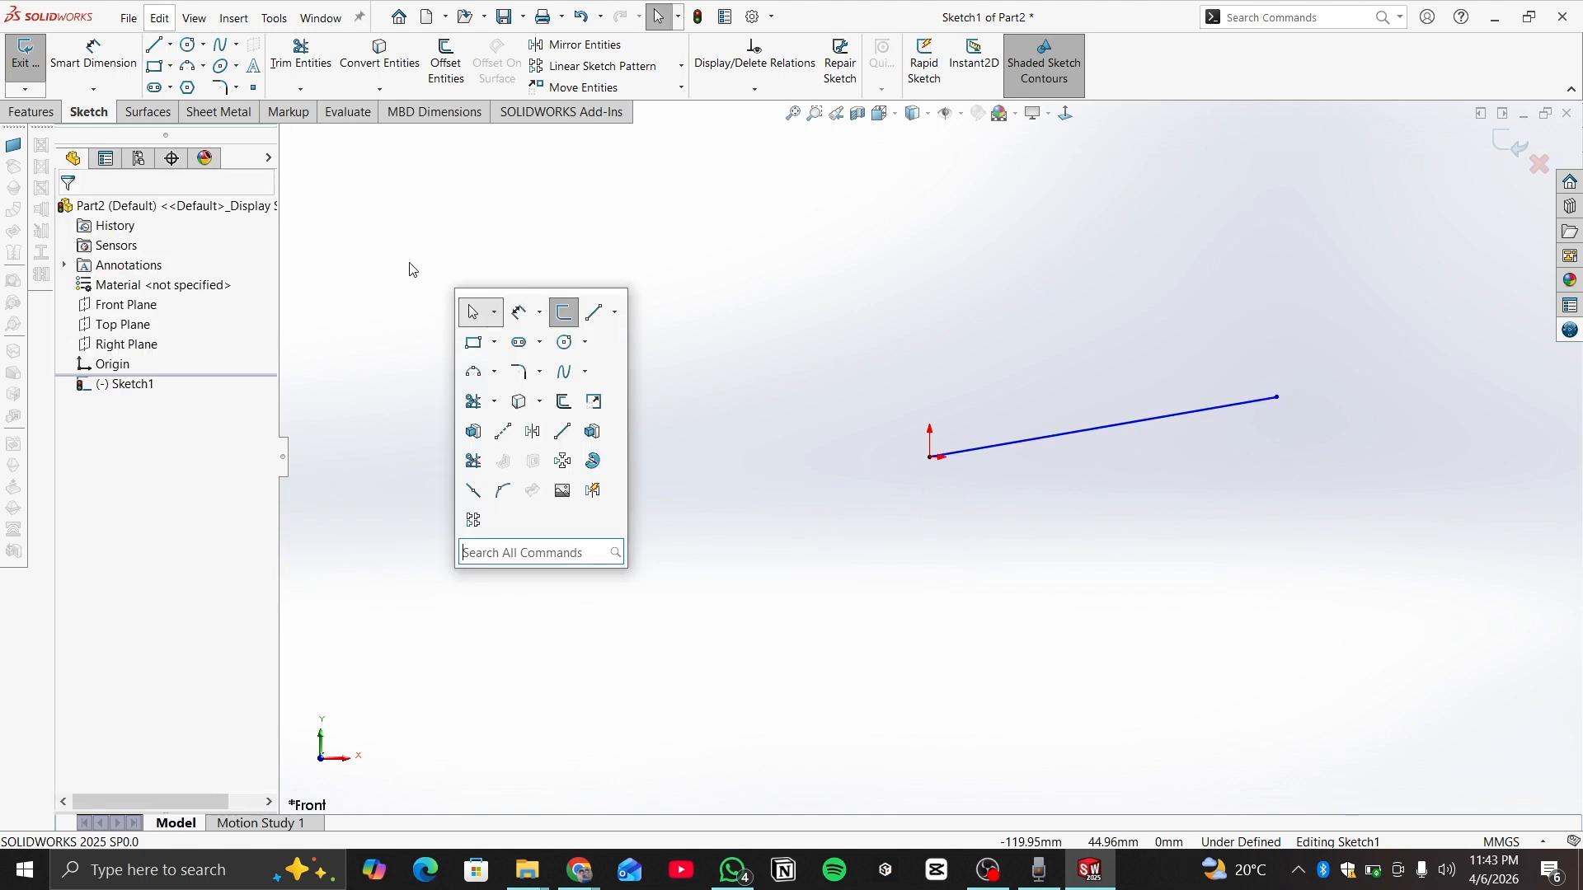
key("s")
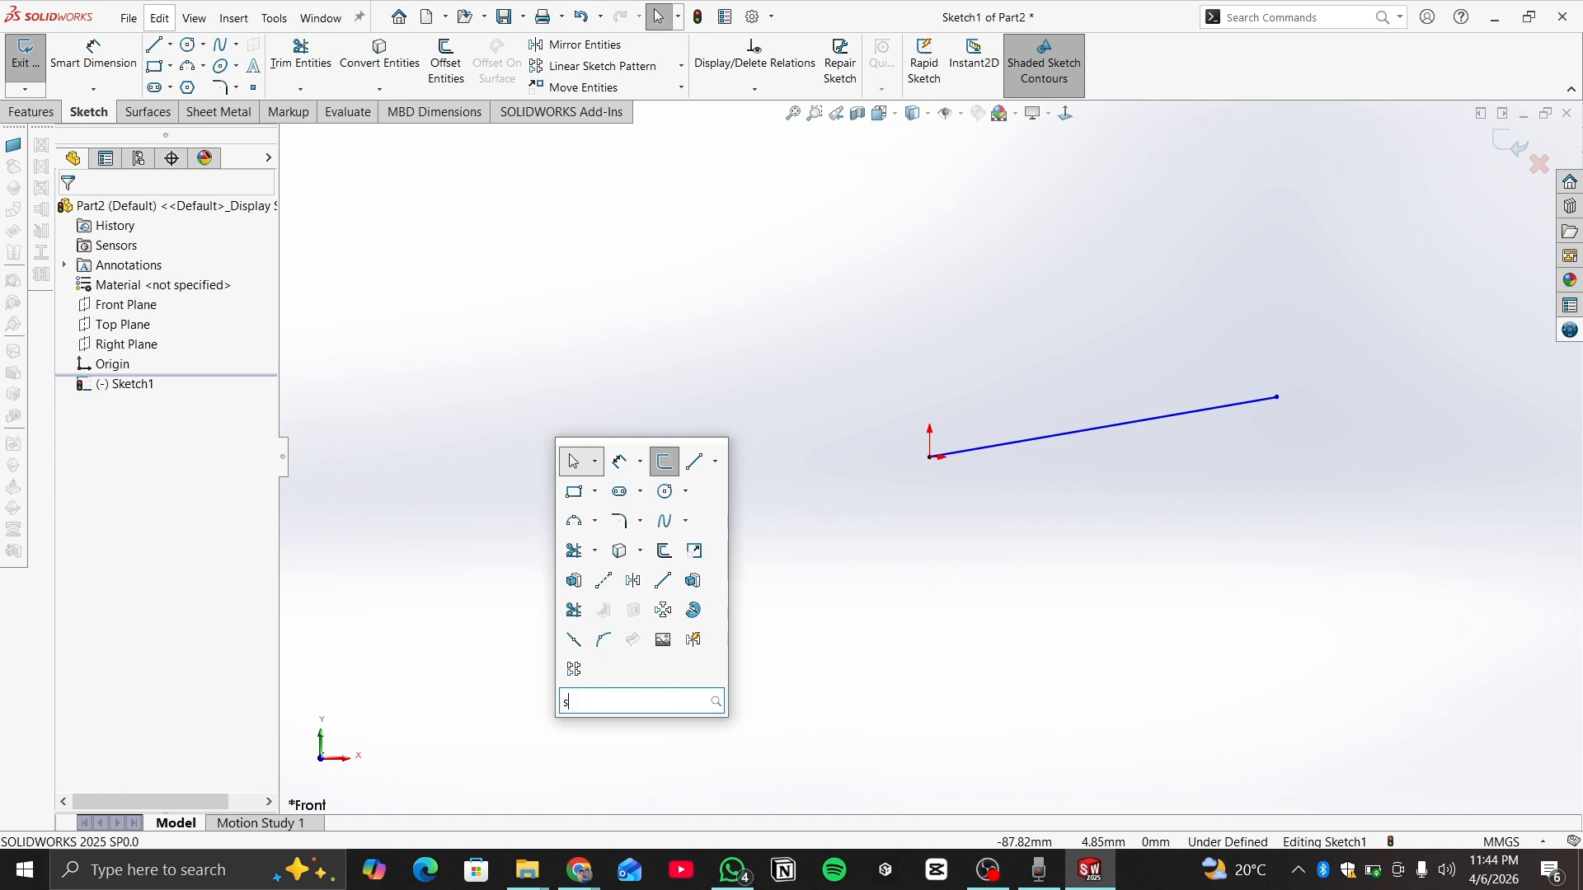
key("BackSpace")
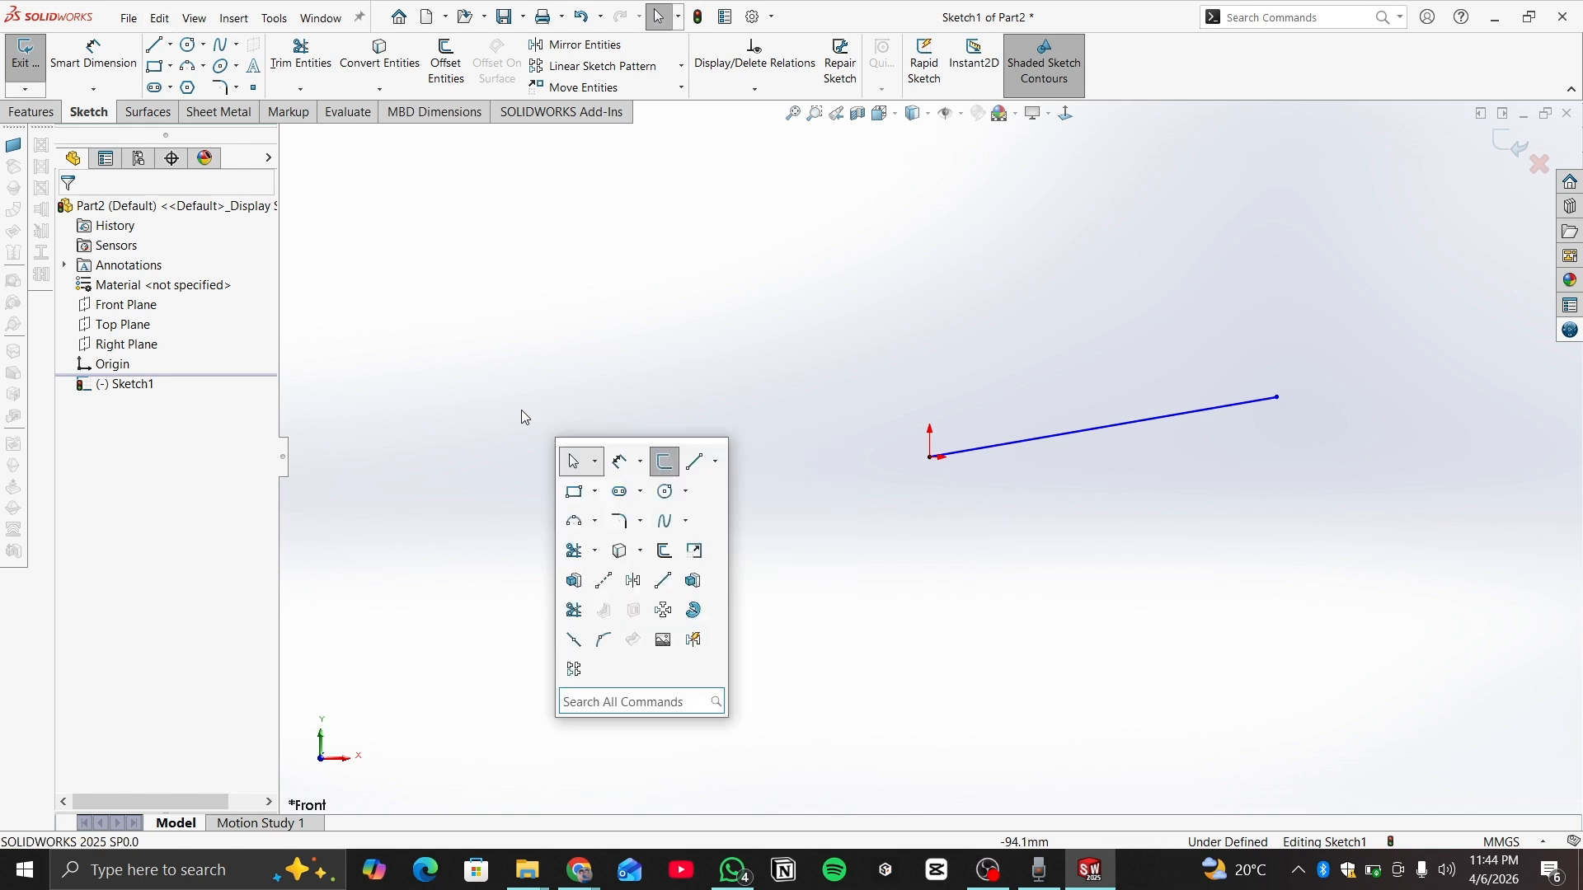
left_click(522, 411)
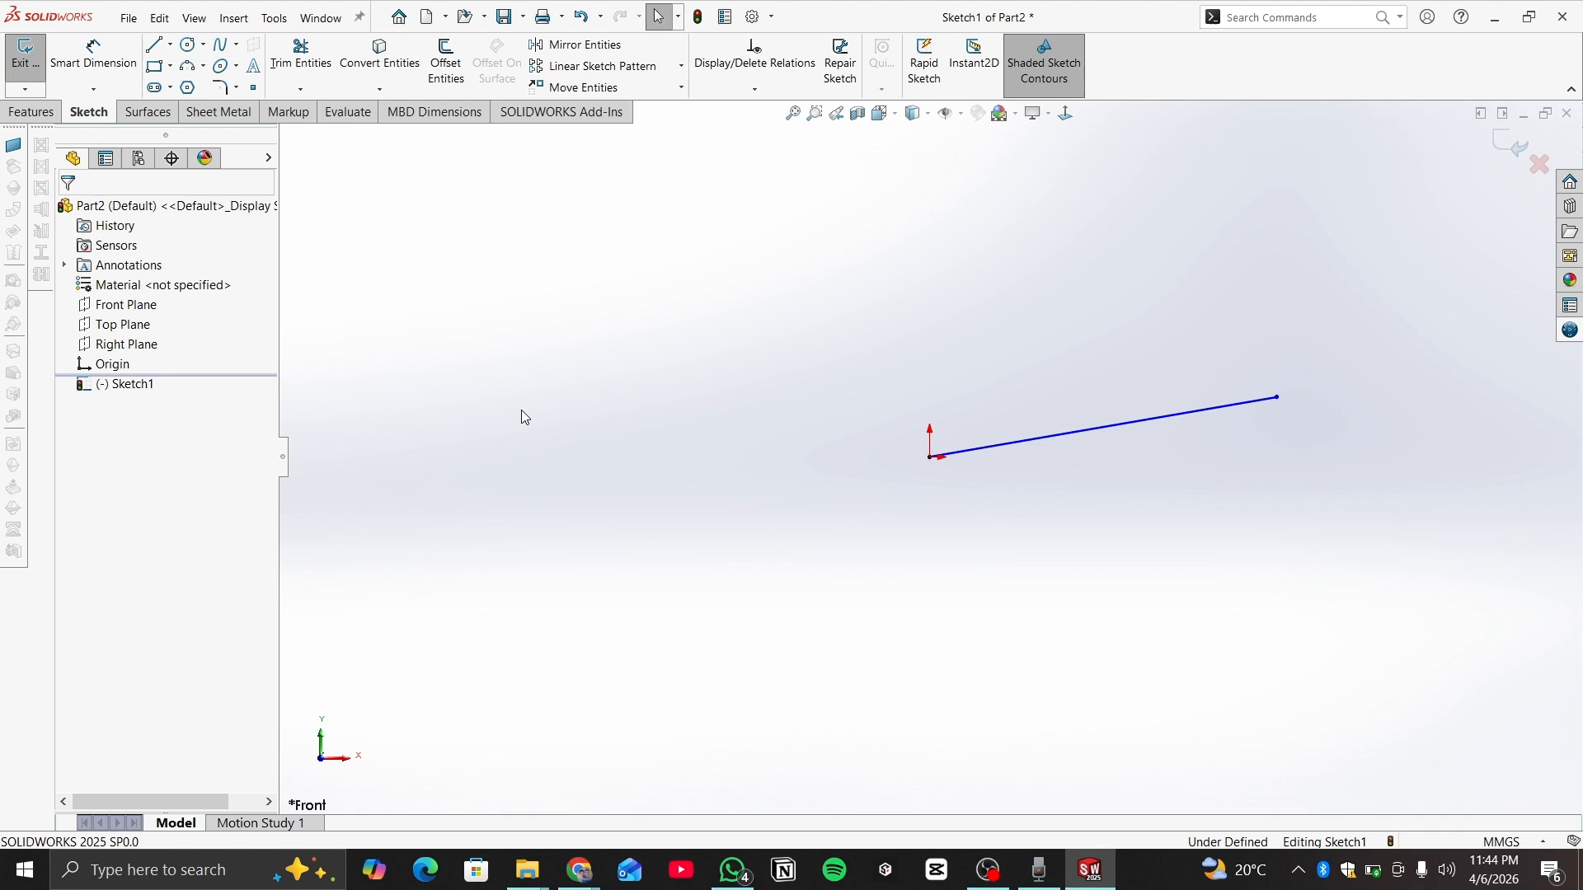
- Sketch an open chain of three connected lines beside the origin, ending with a segment about 50 mm long
left_click(157, 47)
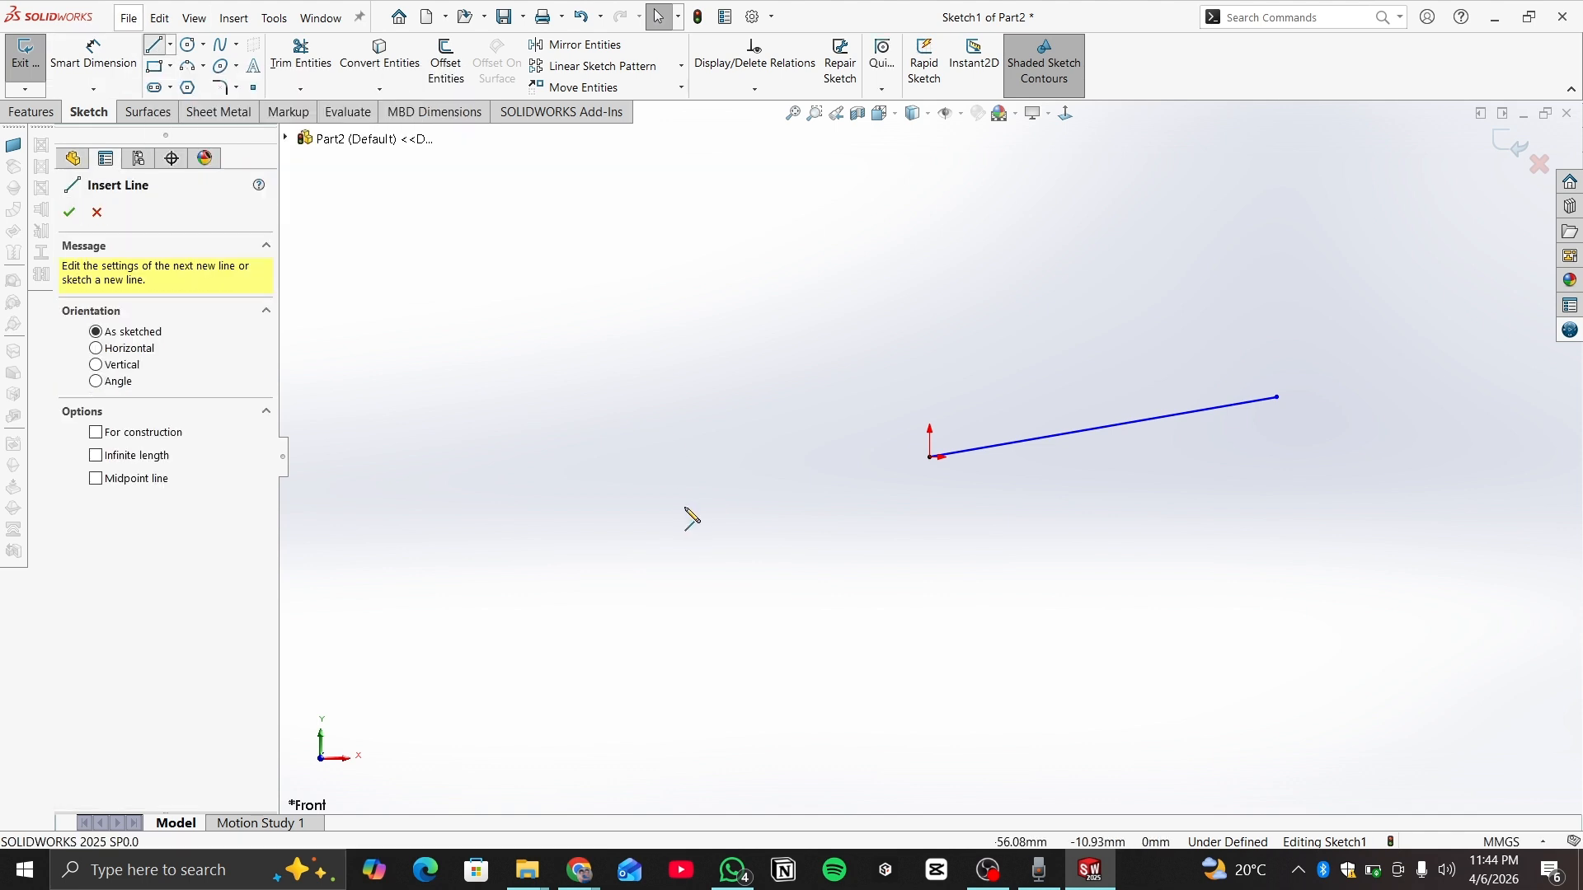
left_click(535, 524)
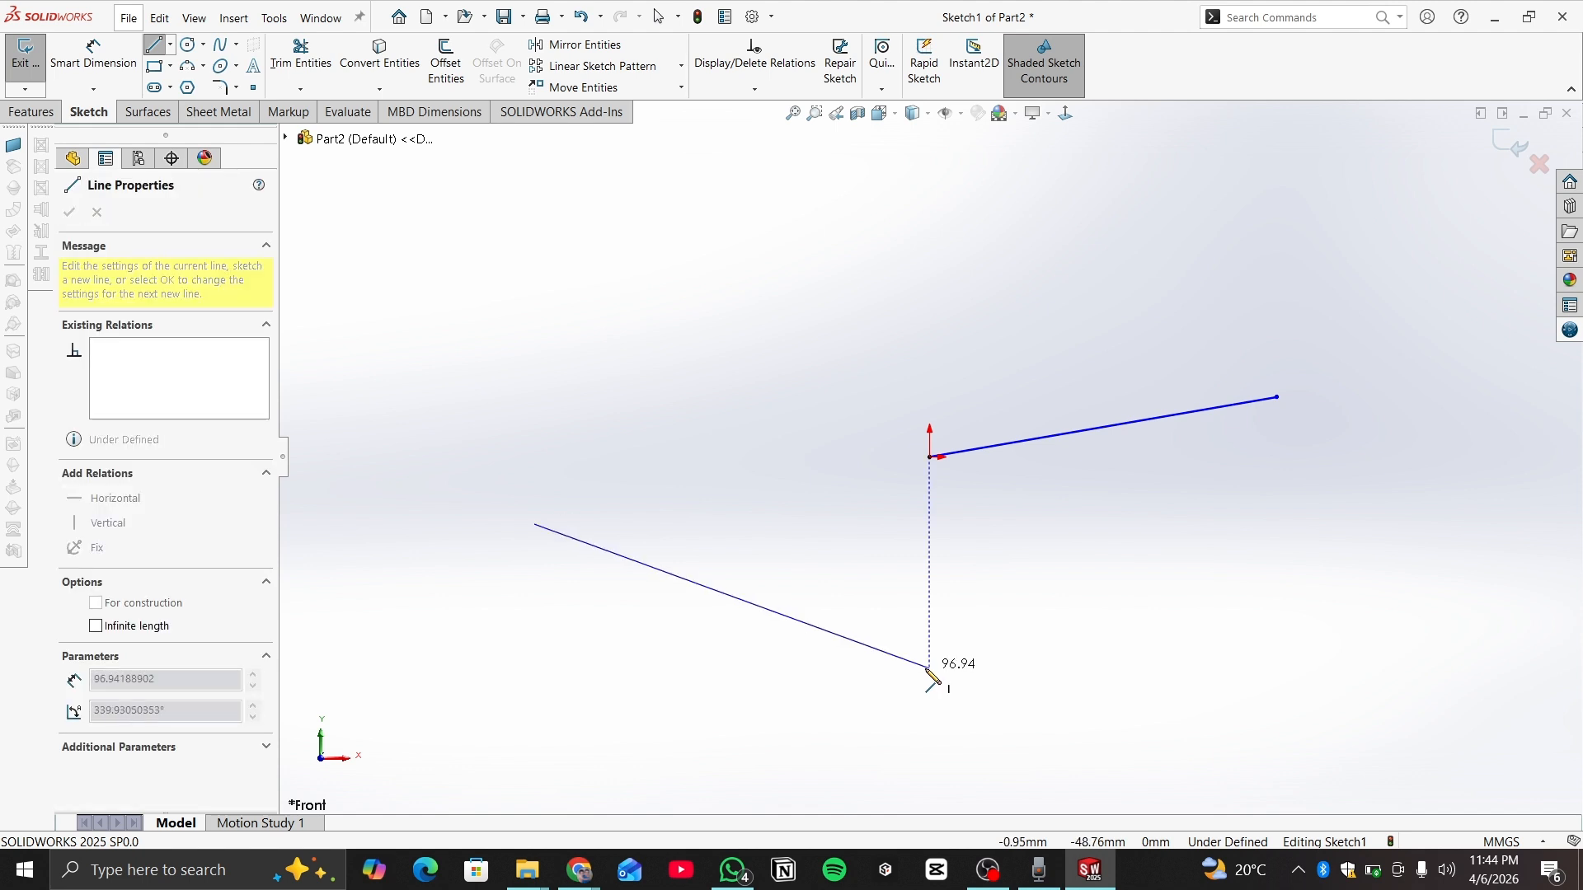
left_click(899, 671)
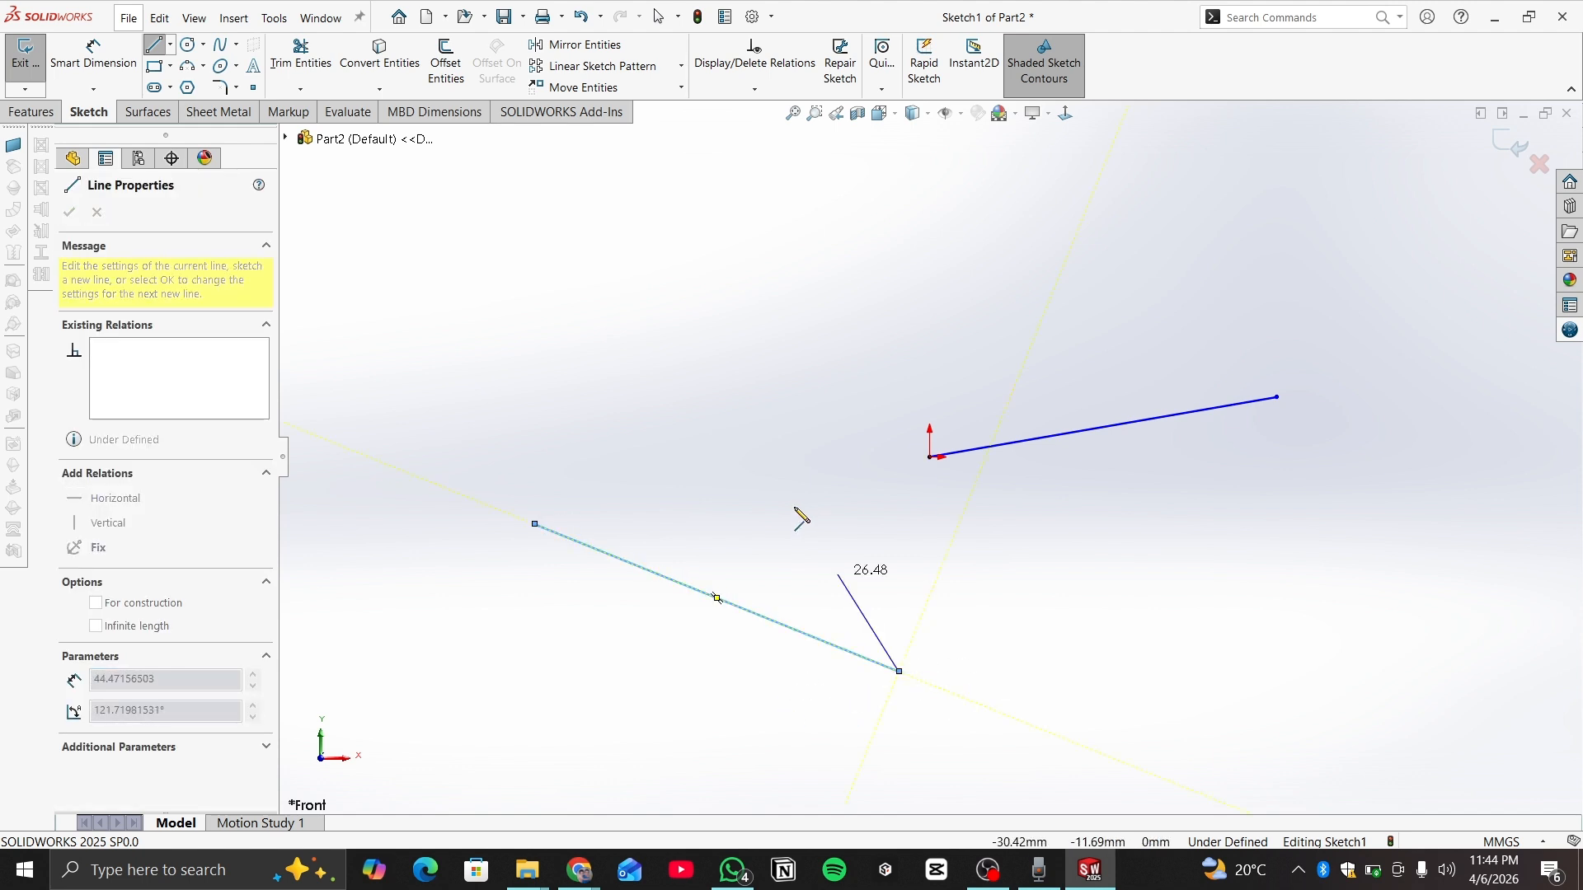
left_click(843, 324)
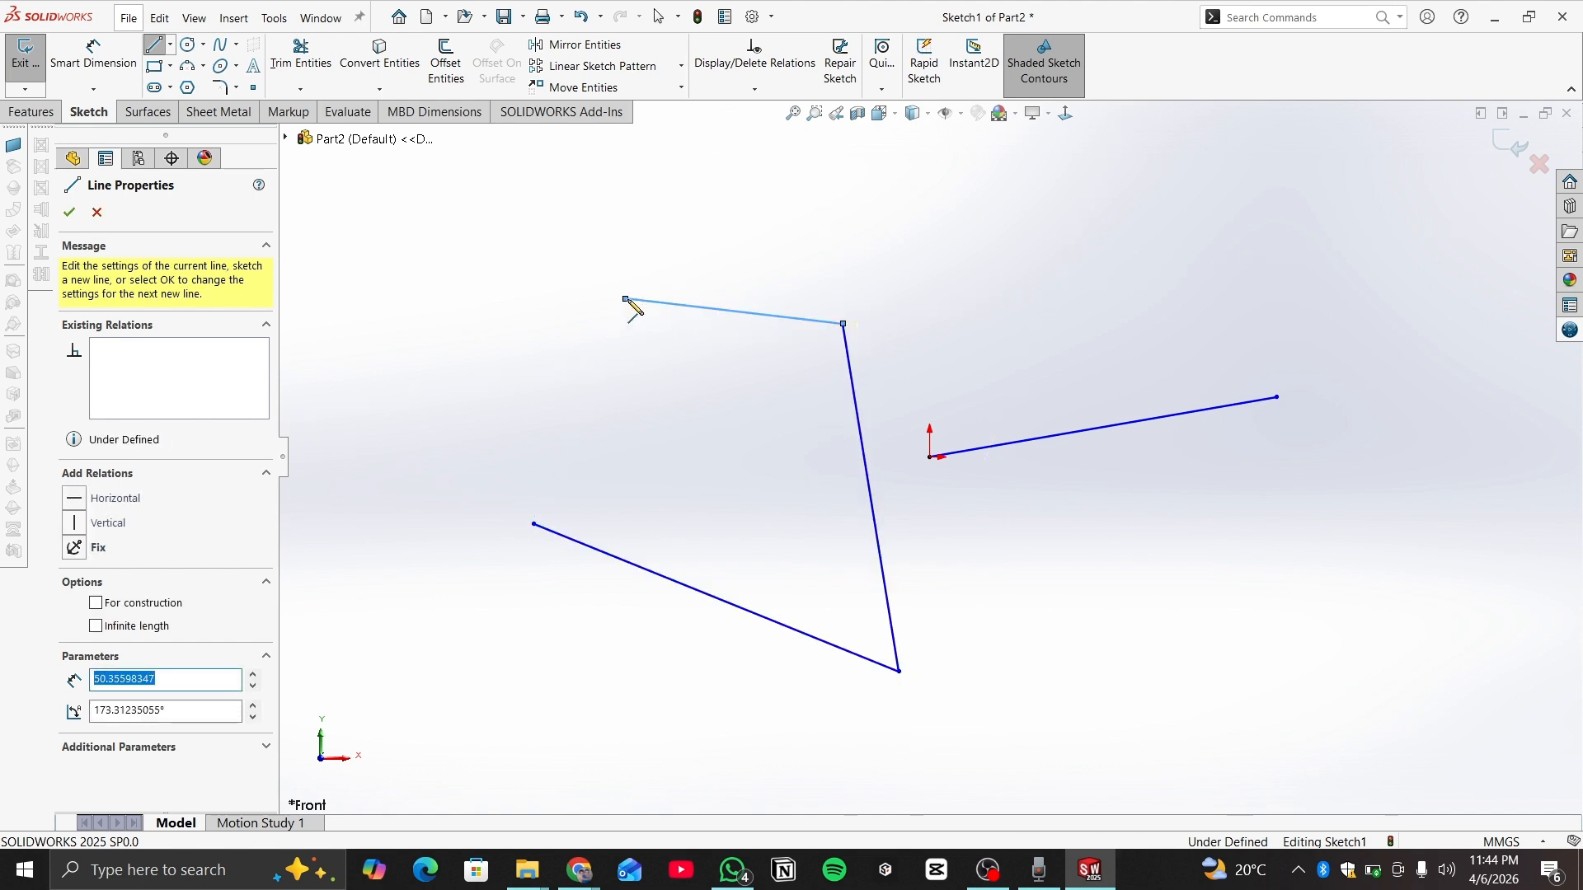
left_click(628, 299)
key("Escape")
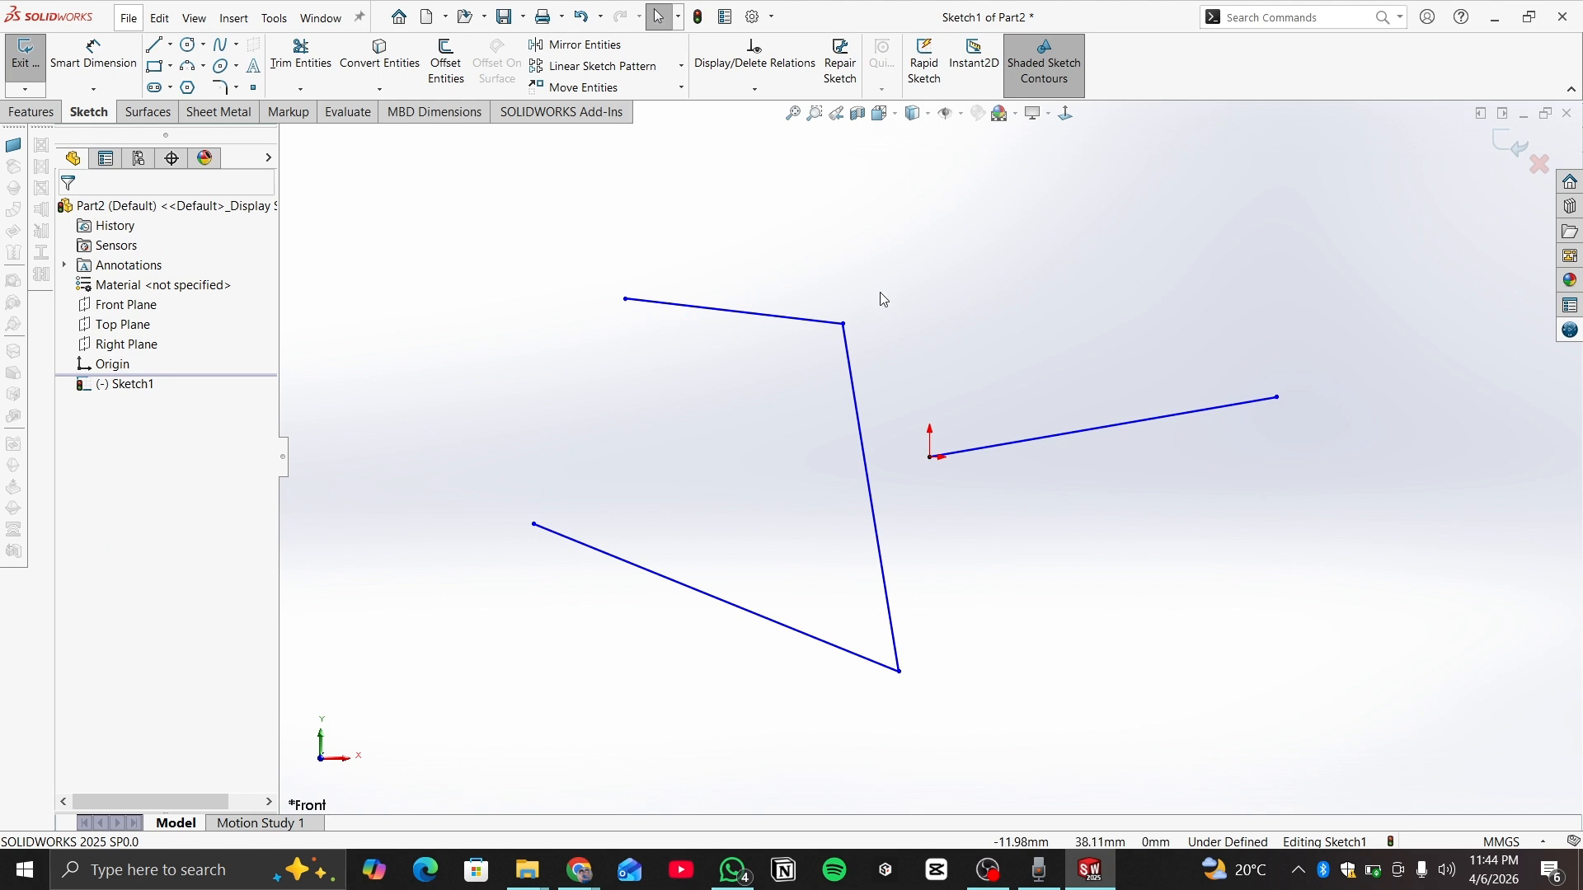
- Delete the three-line chain and the slanted line from the sketch
left_click_drag(838, 292, 607, 714)
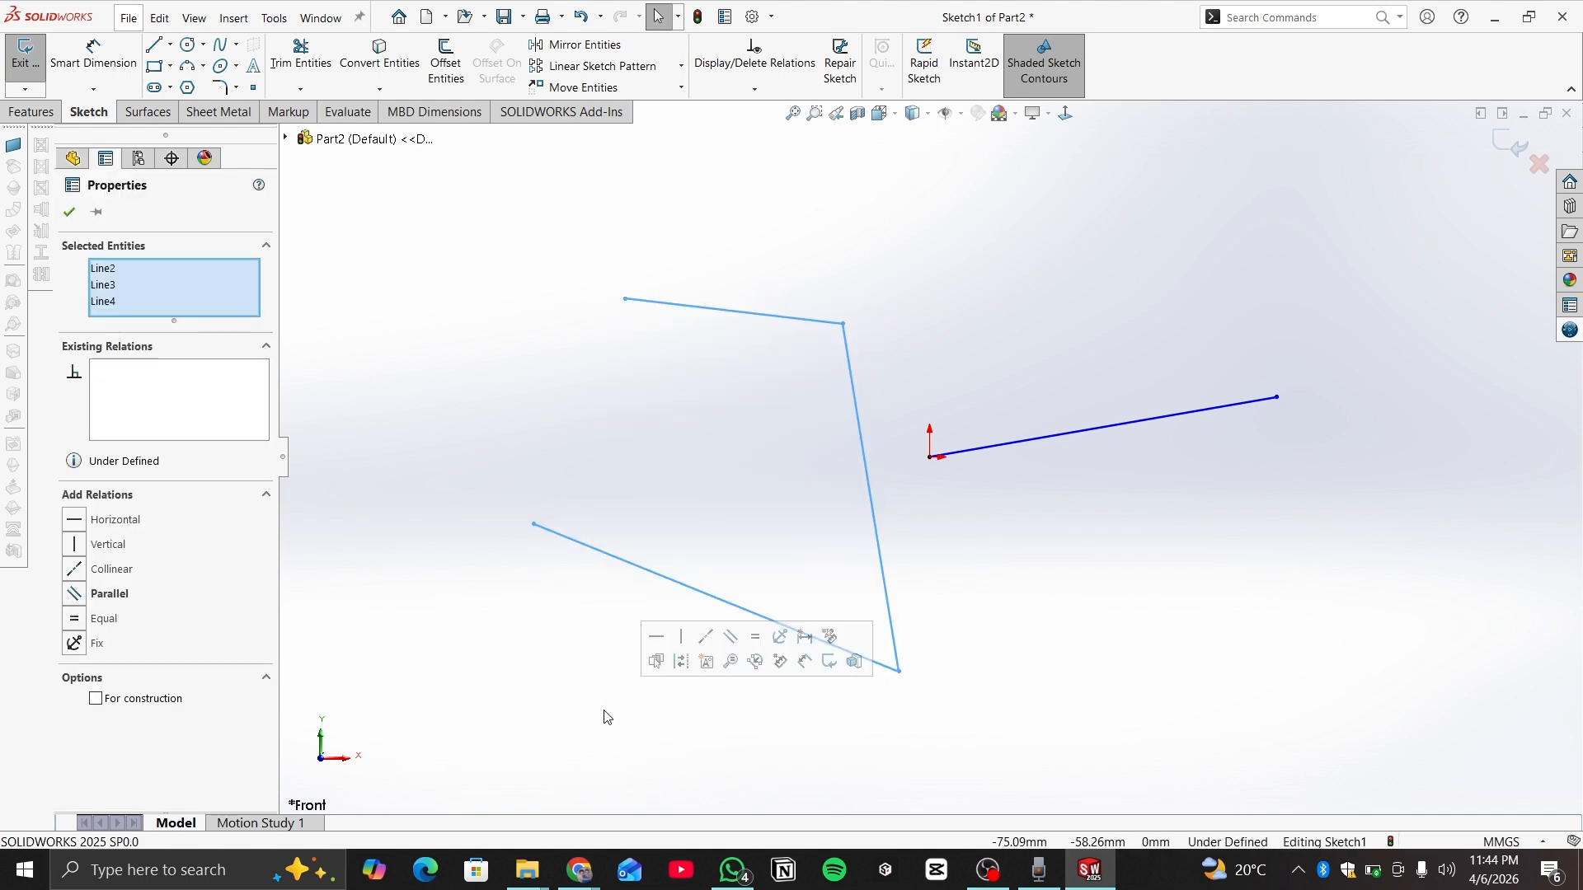
key("Delete")
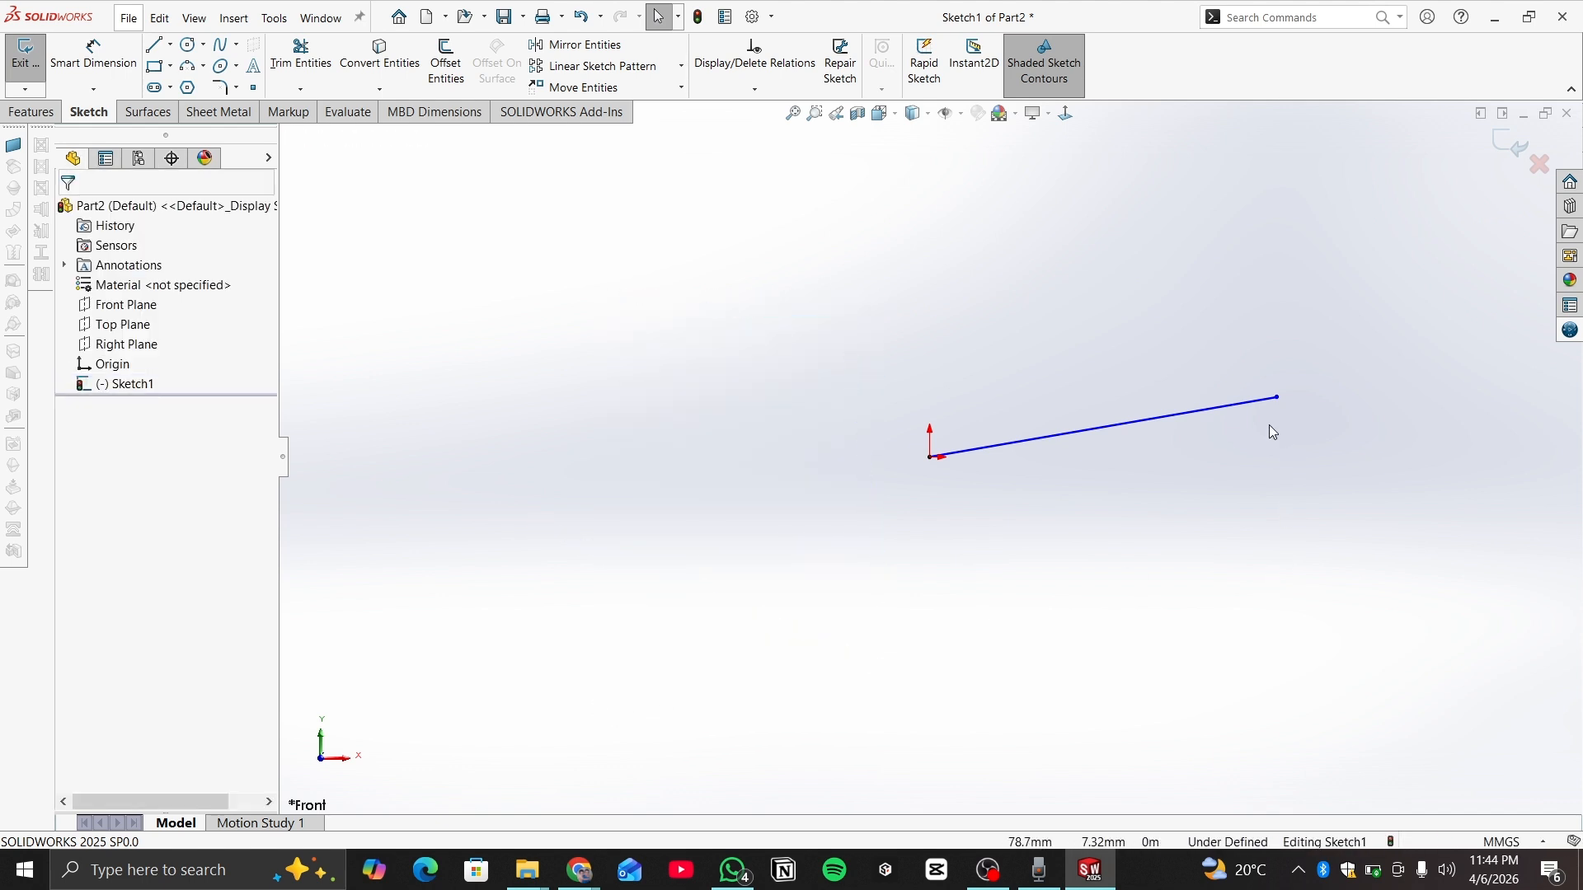
left_click(1249, 407)
key("Delete")
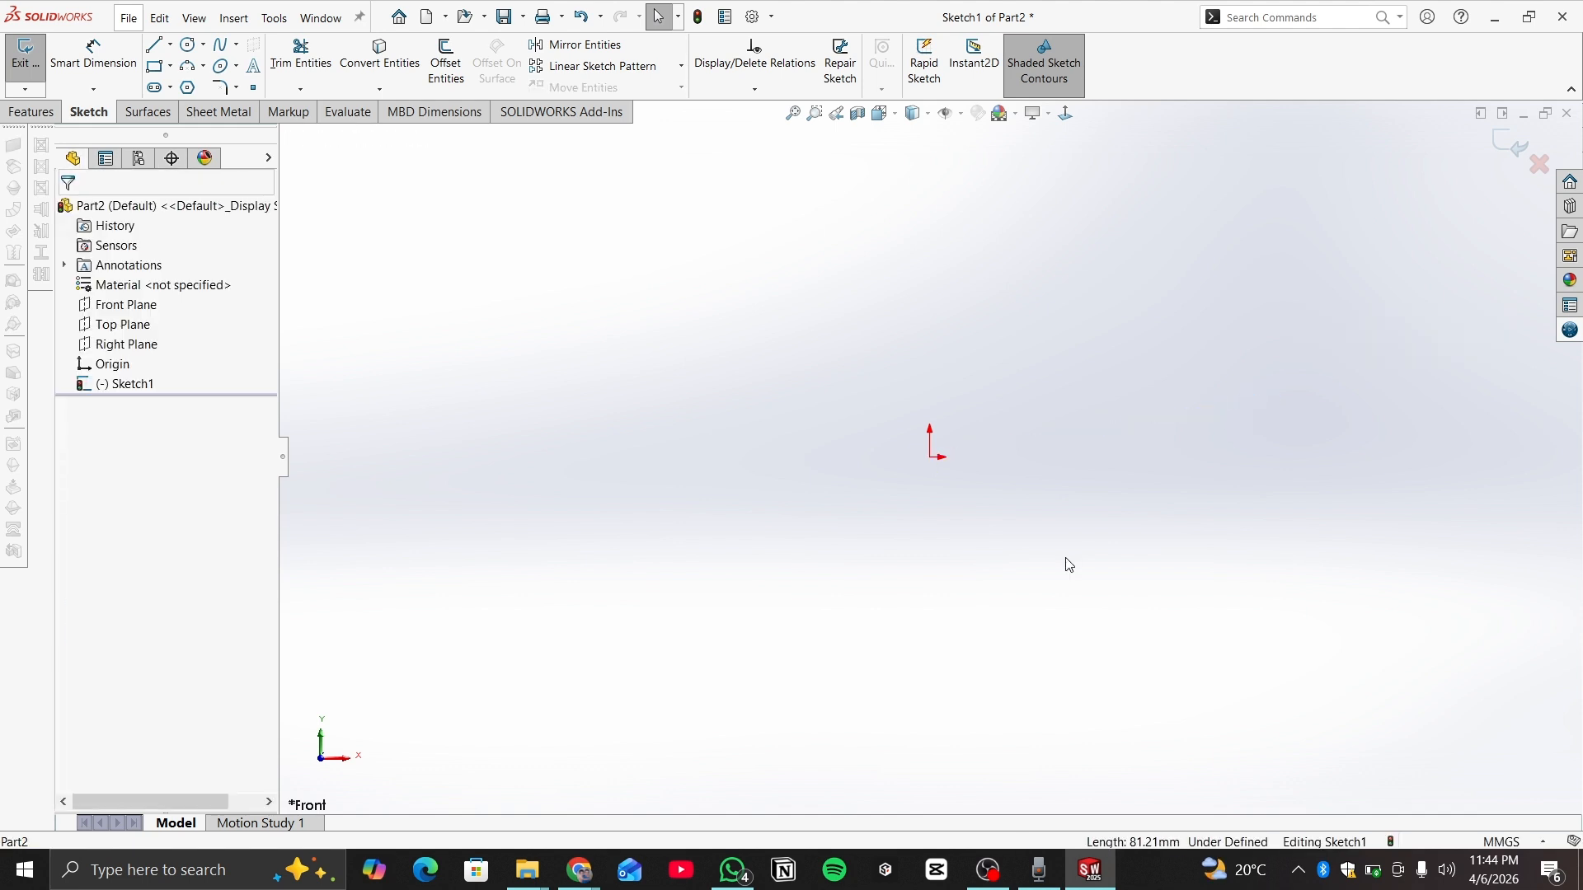
- Sketch a horizontal line about 76 mm long from the origin and a vertical line about 68 mm up from its end
key("s")
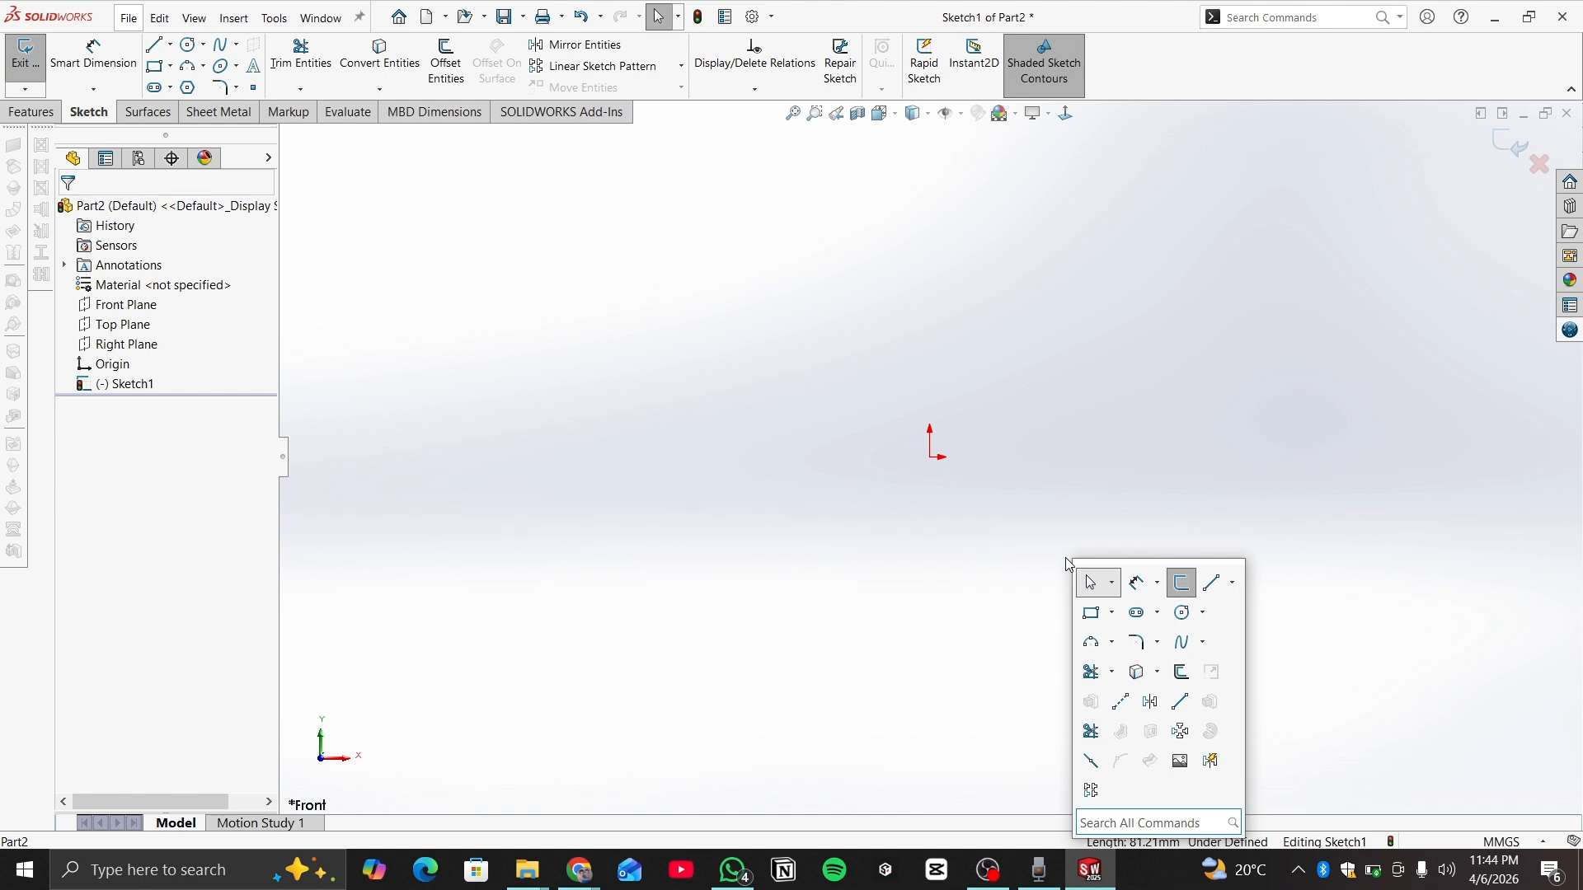
left_click(1211, 587)
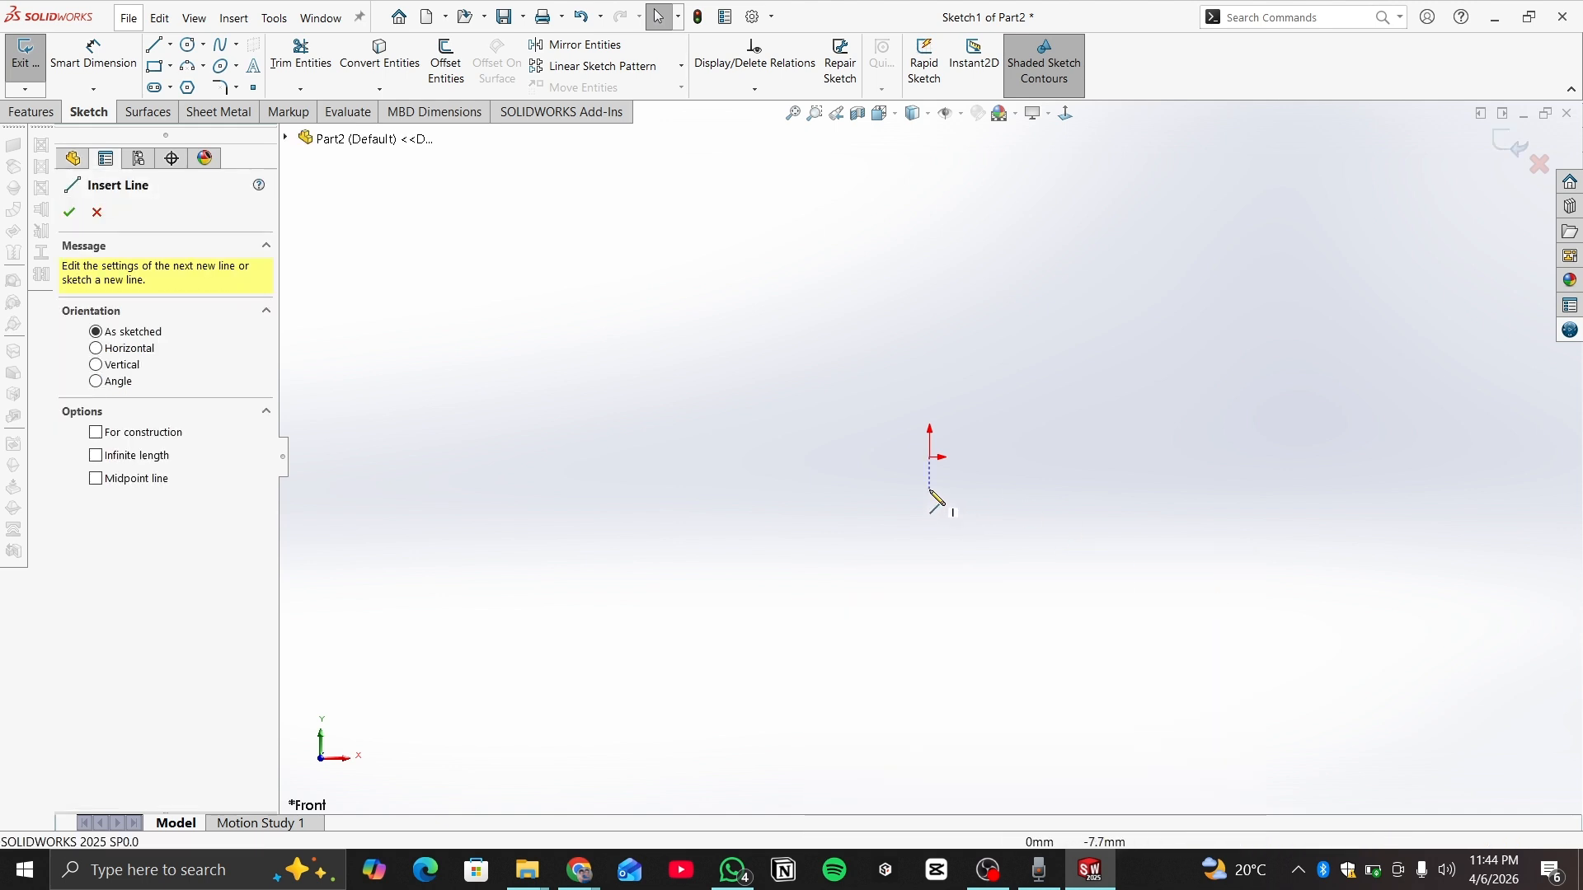
left_click(932, 457)
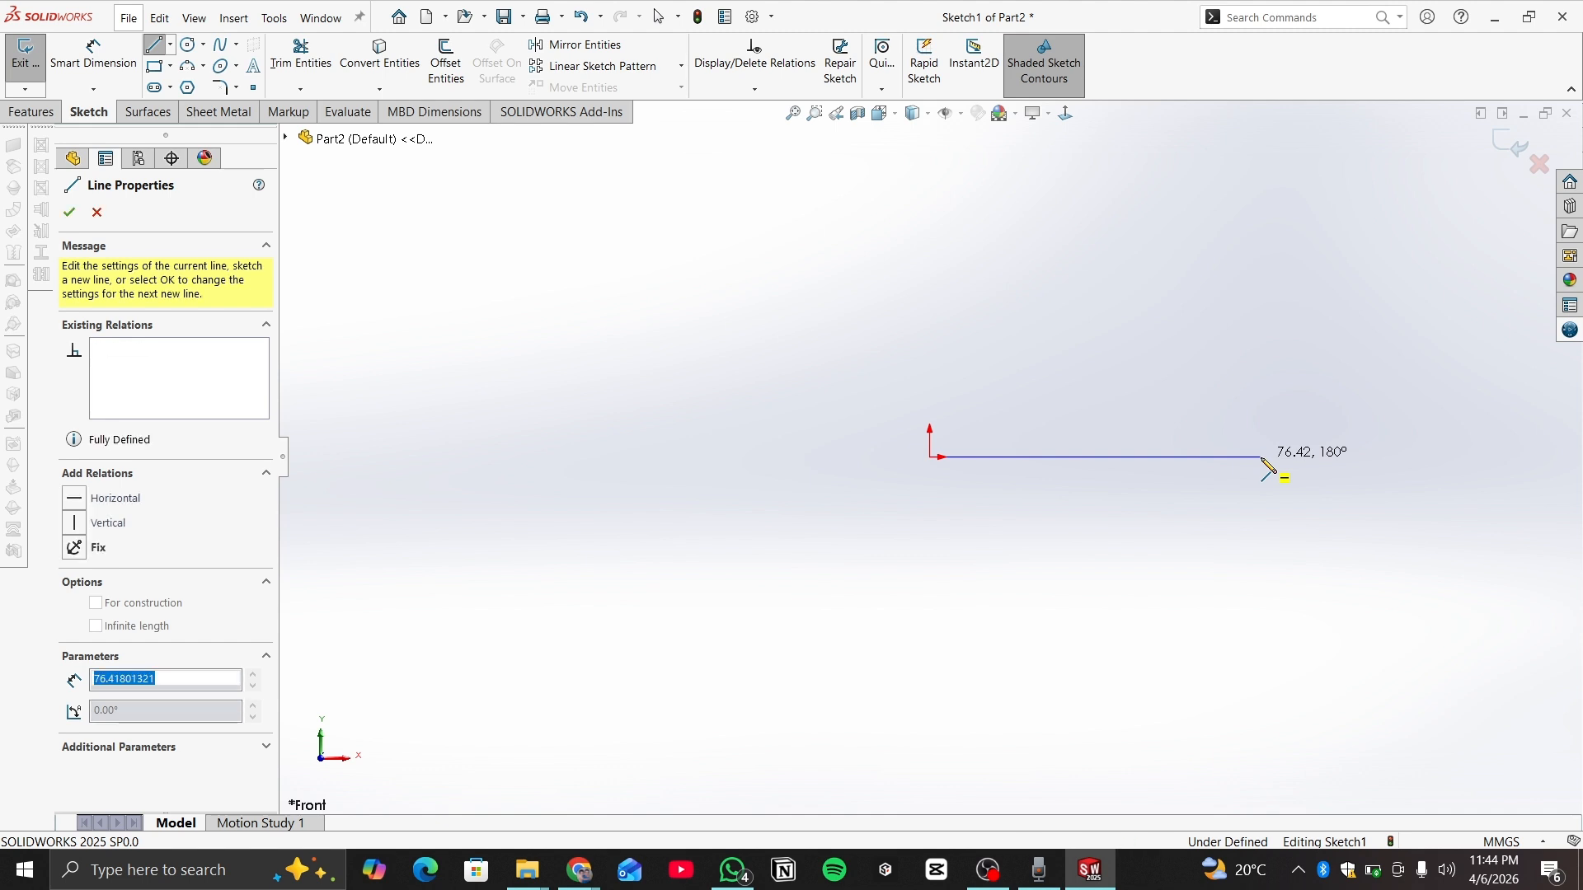
left_click(1261, 457)
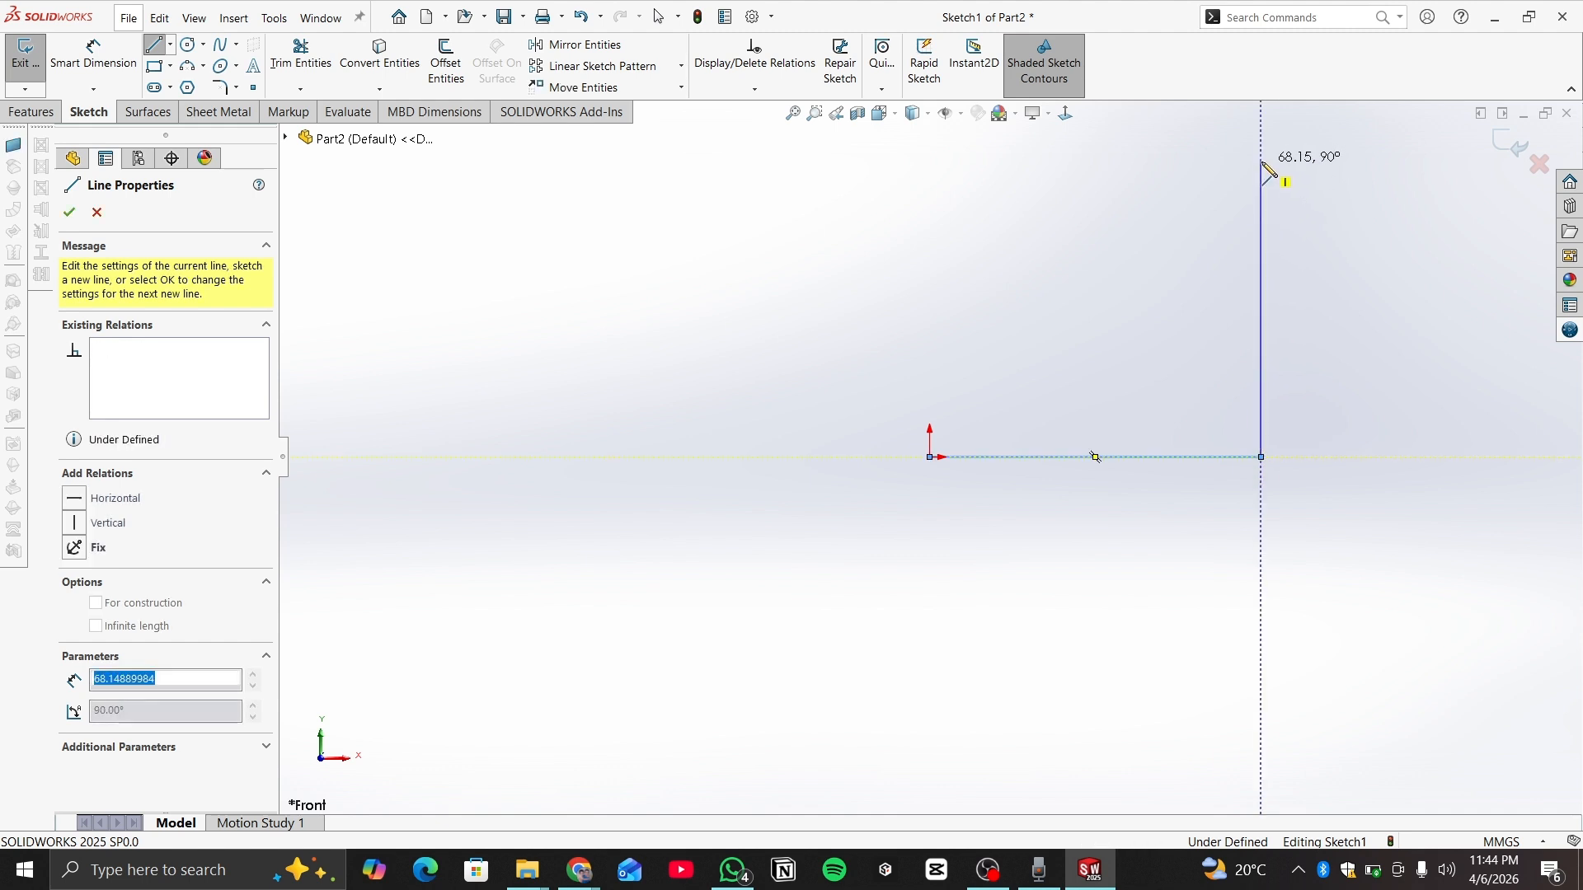
left_click(1261, 161)
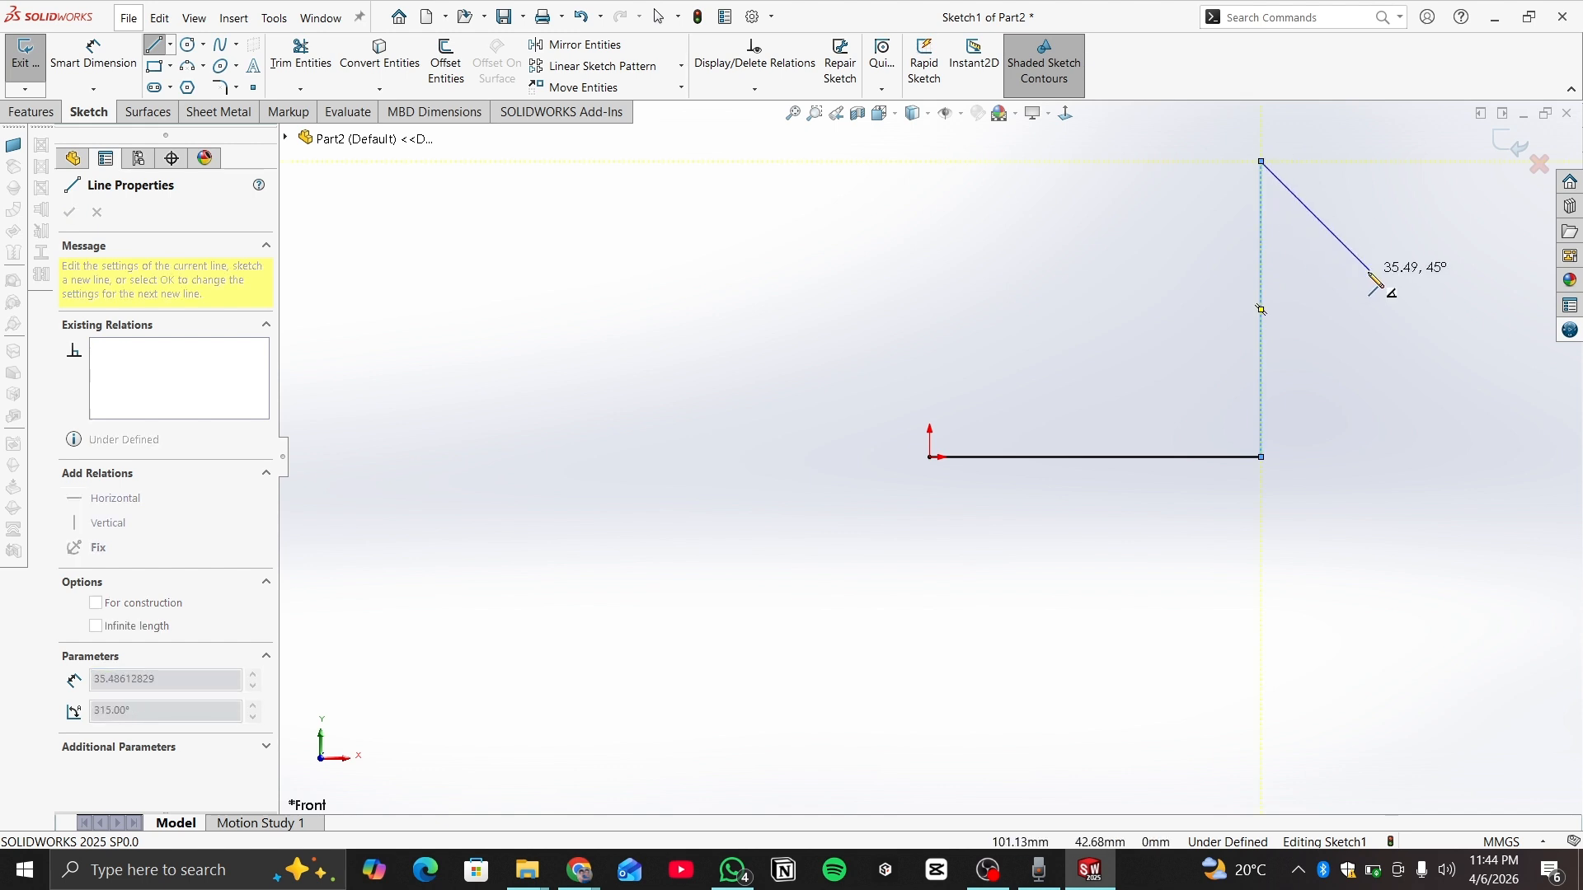
key("Escape")
key("Escape")
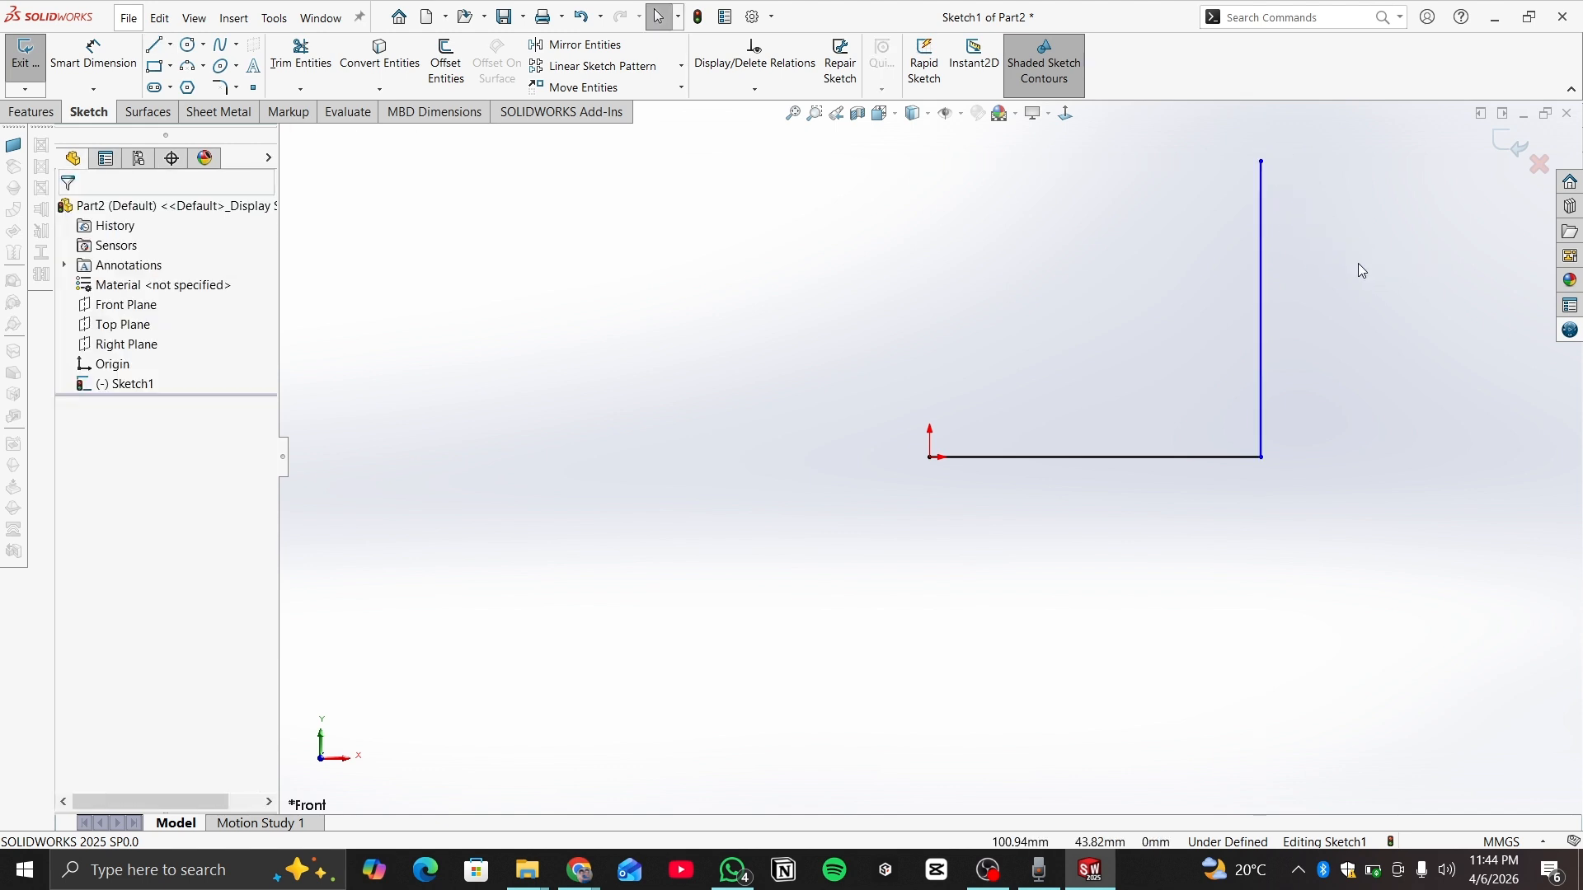
- Move the vertical line away from the origin, stretching the horizontal line to about 86 mm
left_click(1203, 457)
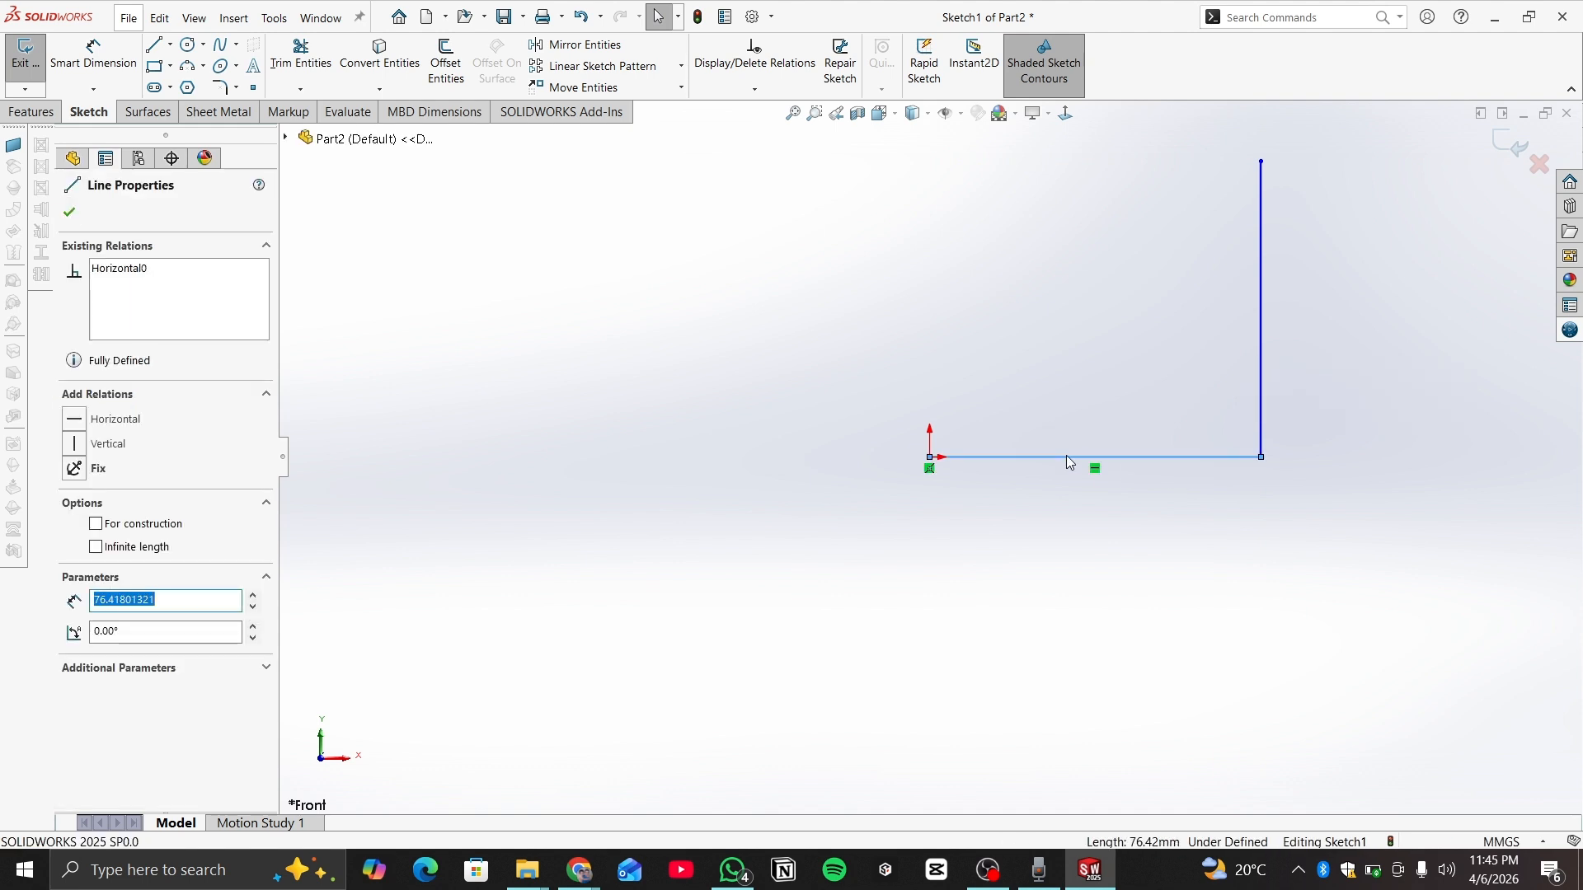
left_click(1327, 328)
left_click(1264, 302)
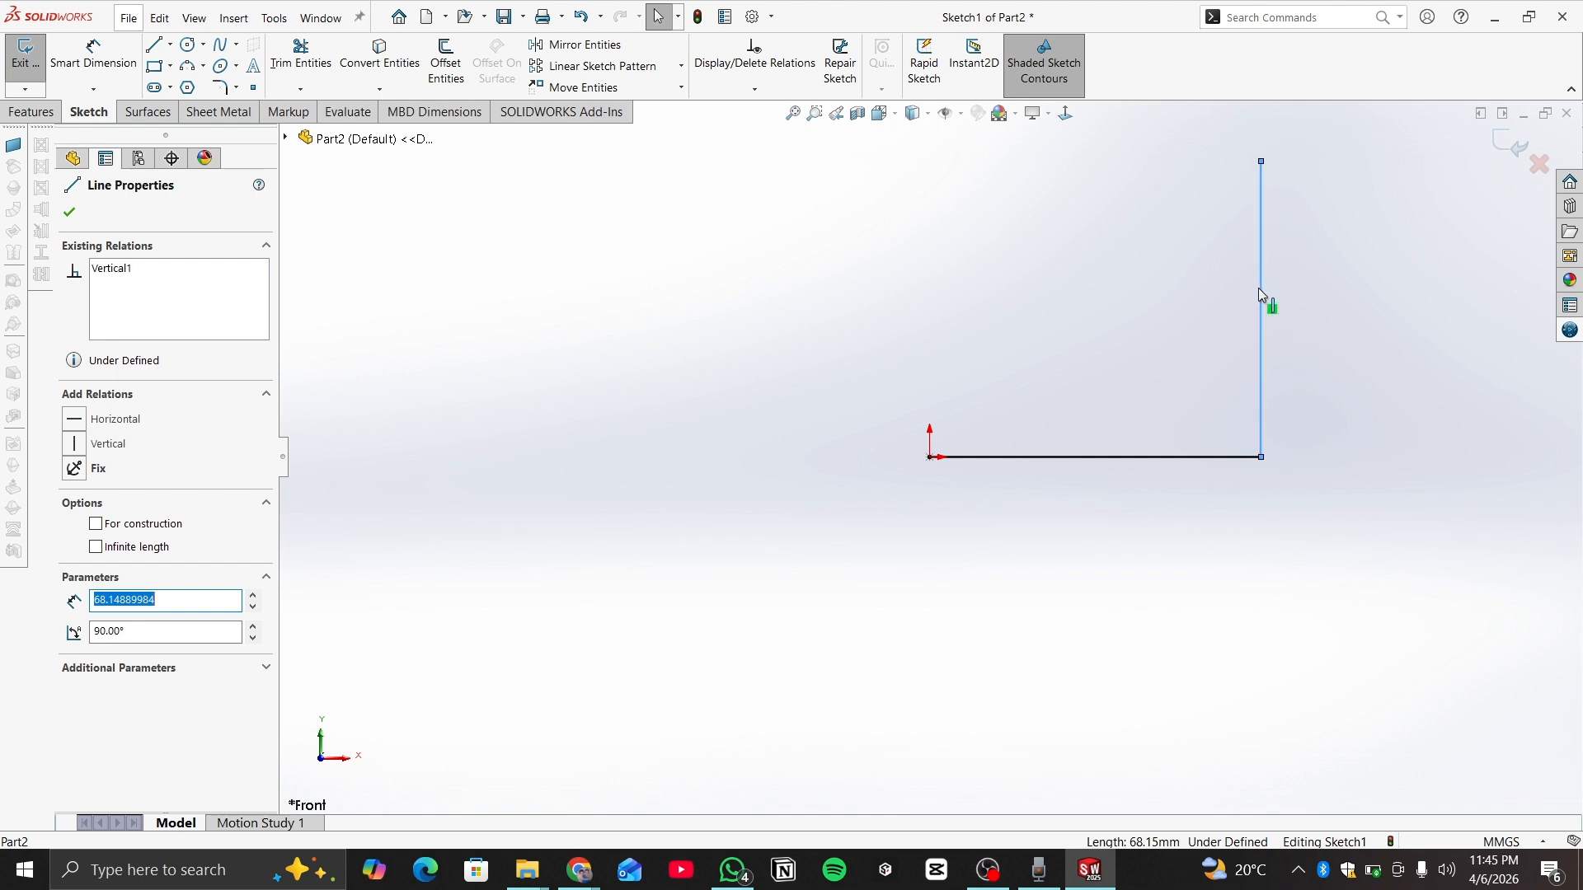
left_click_drag(1258, 290, 1302, 268)
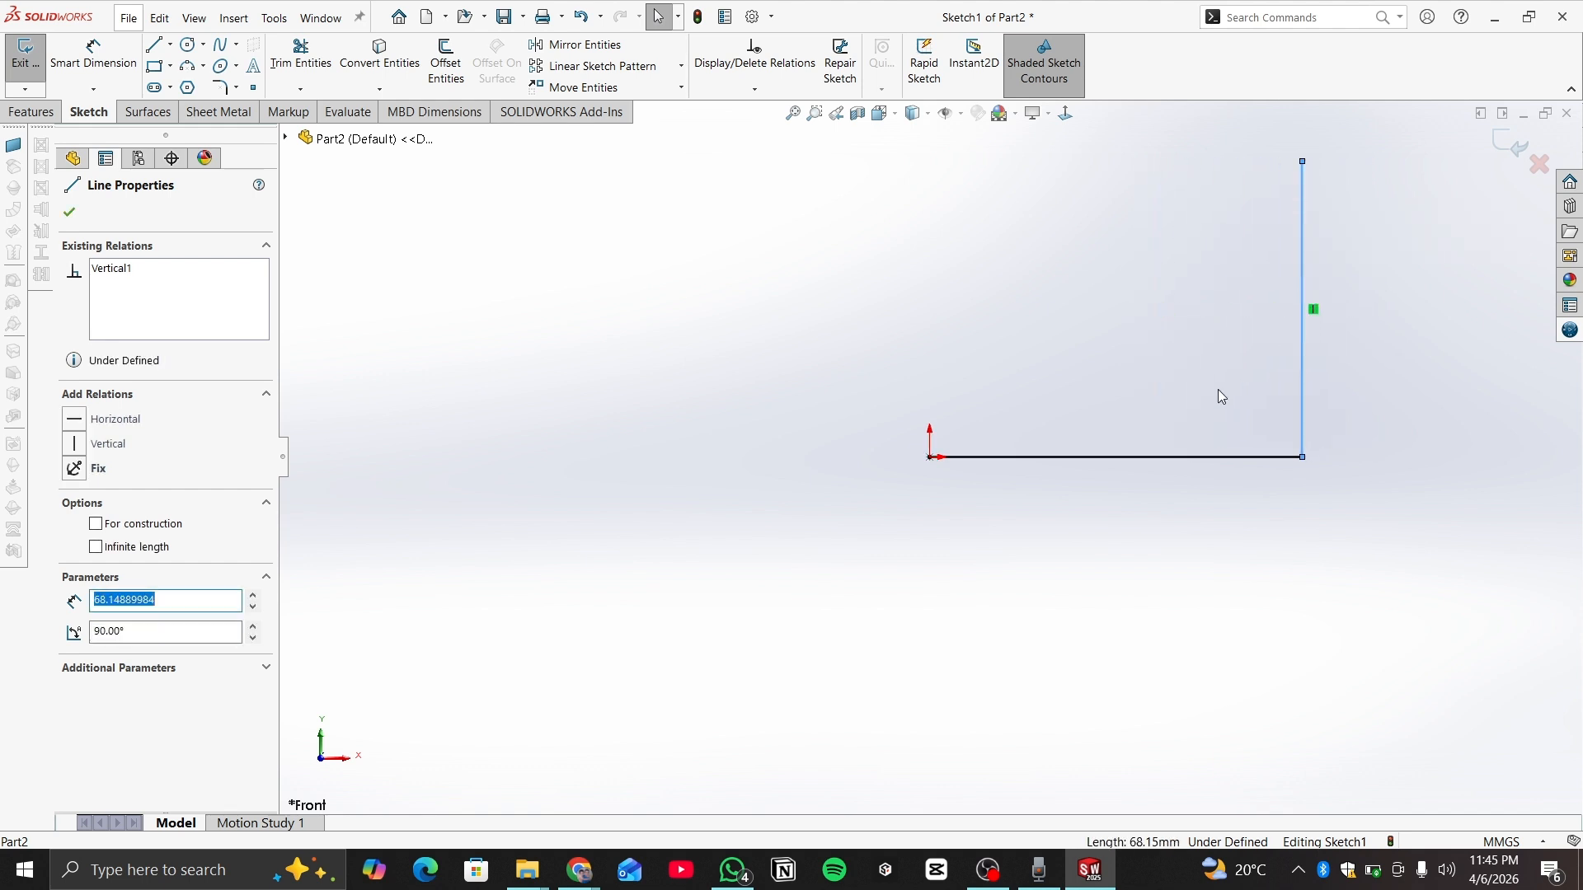
- Delete the horizontal line's coincident relation with the origin and move the line slightly below the origin
left_click(1187, 457)
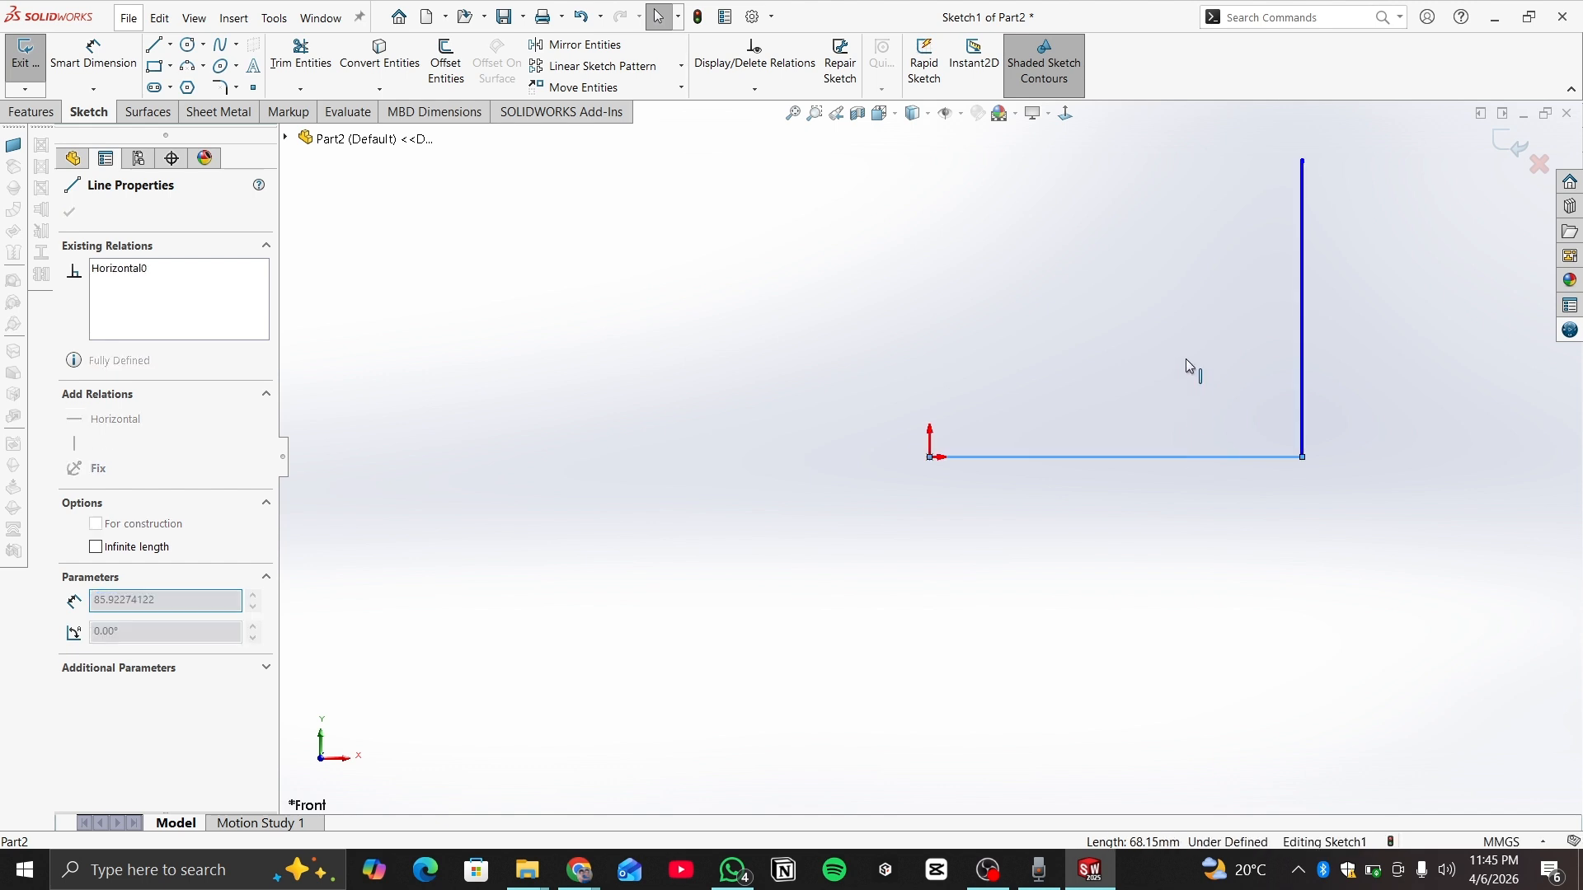
left_click(1123, 457)
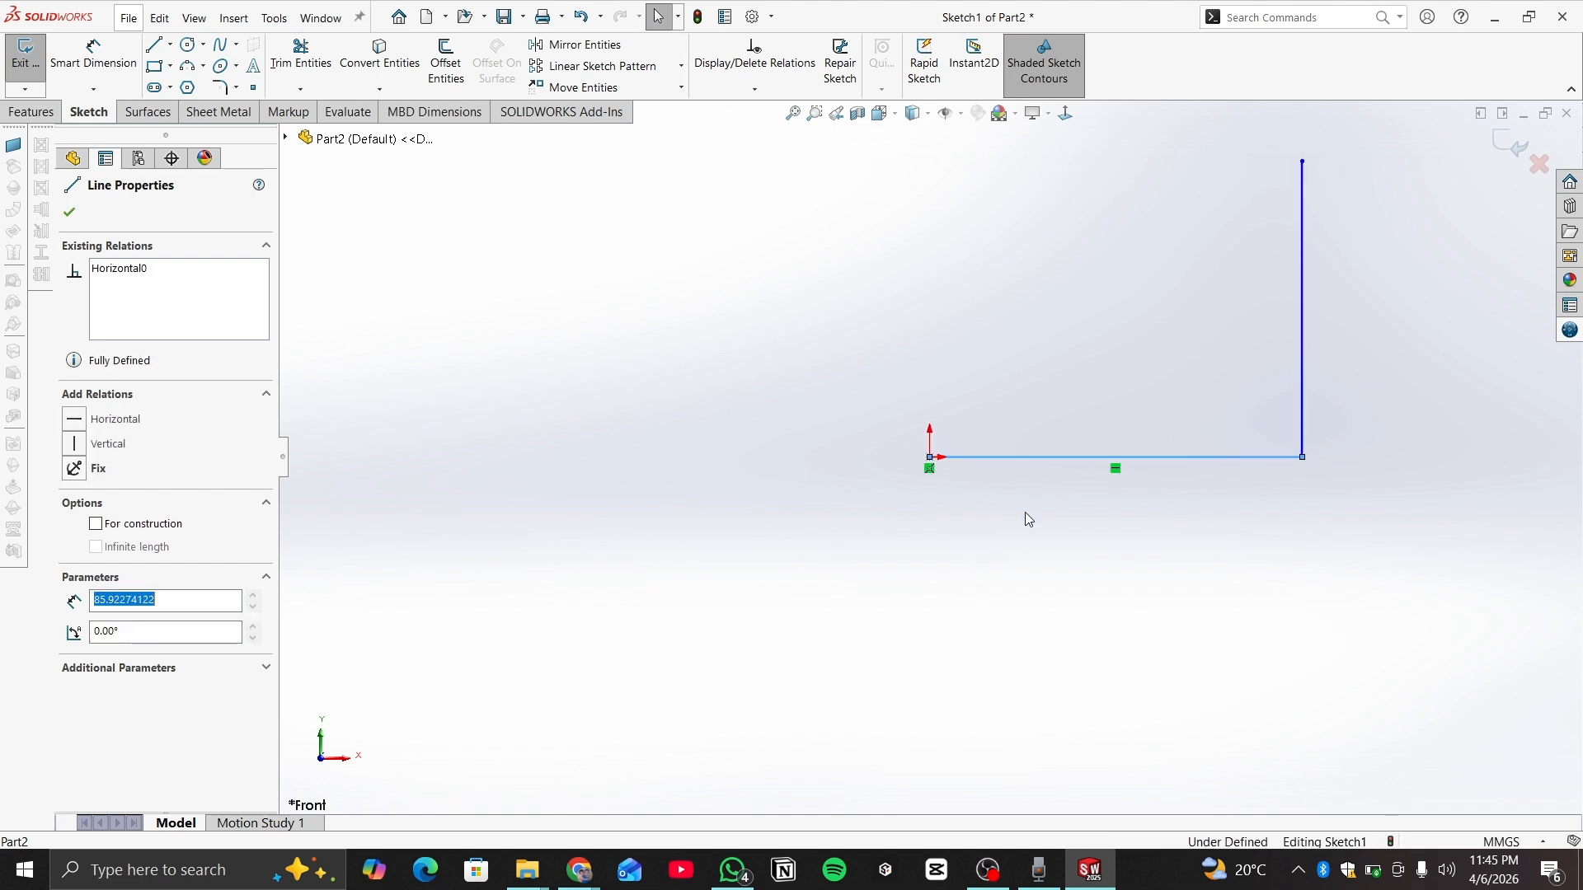
left_click(929, 469)
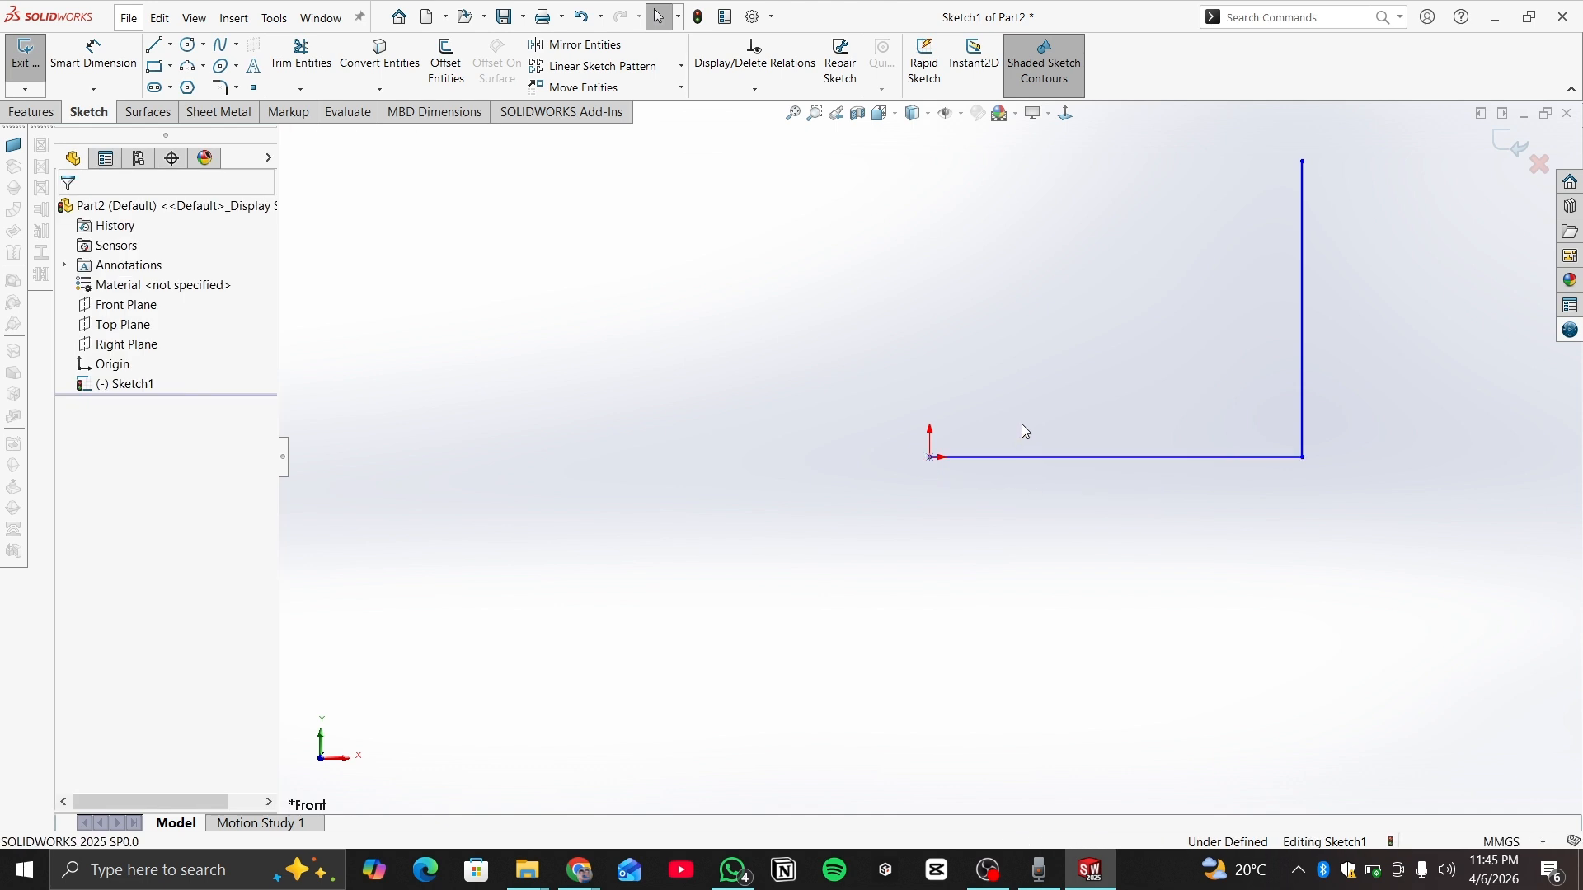
left_click(1070, 455)
left_click_drag(1073, 380, 1095, 473)
left_click(1106, 571)
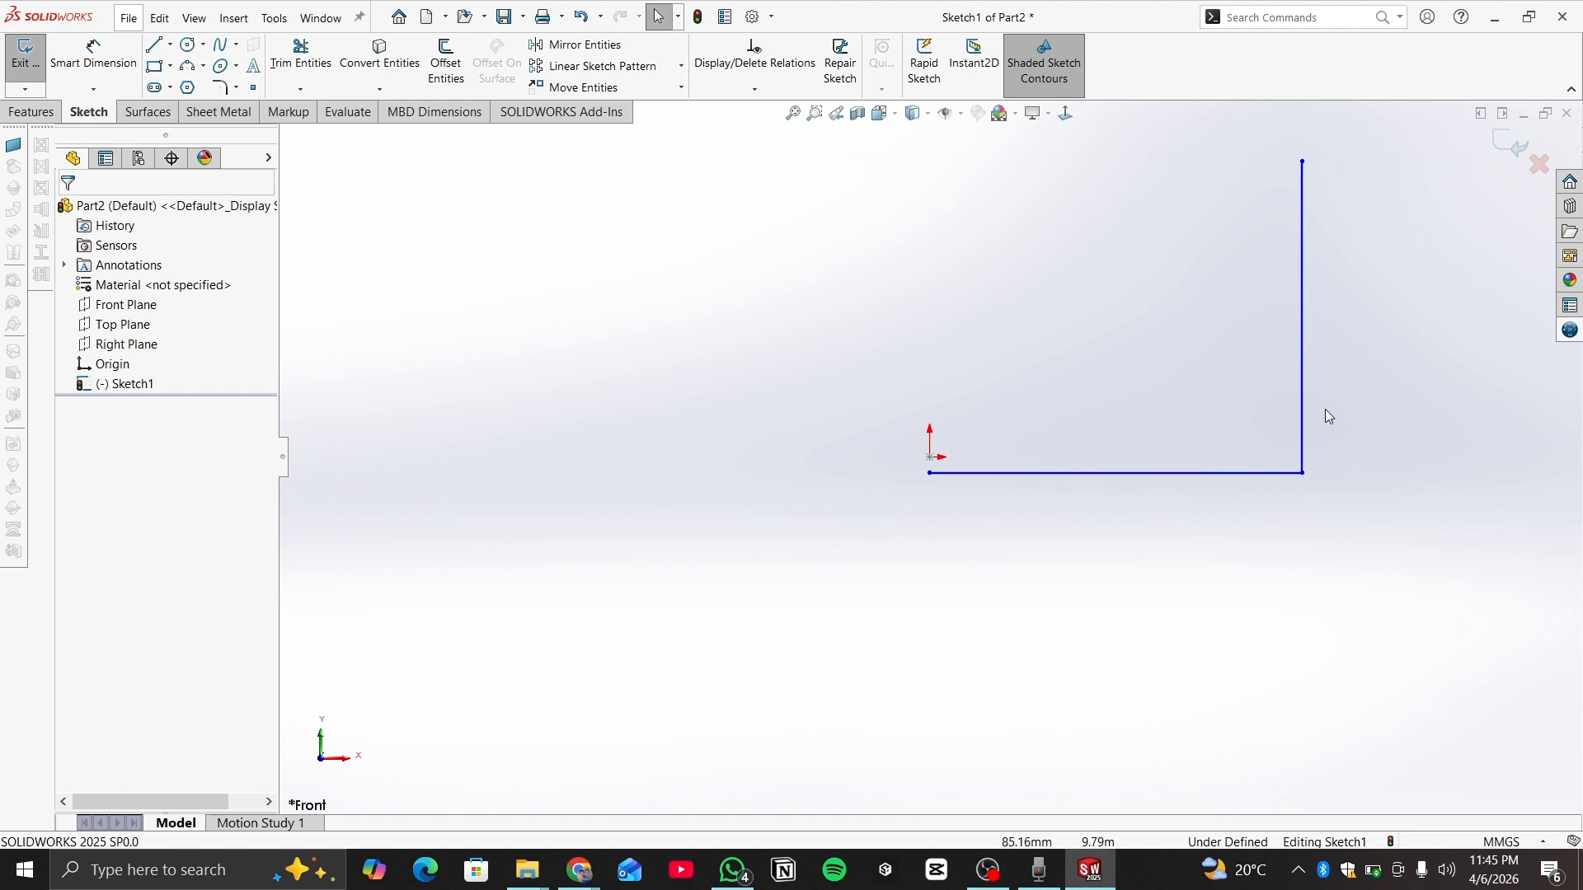
- Delete the vertical line's Vertical relation, then shift the line toward the origin and tilt it by its upper endpoint
left_click(1302, 363)
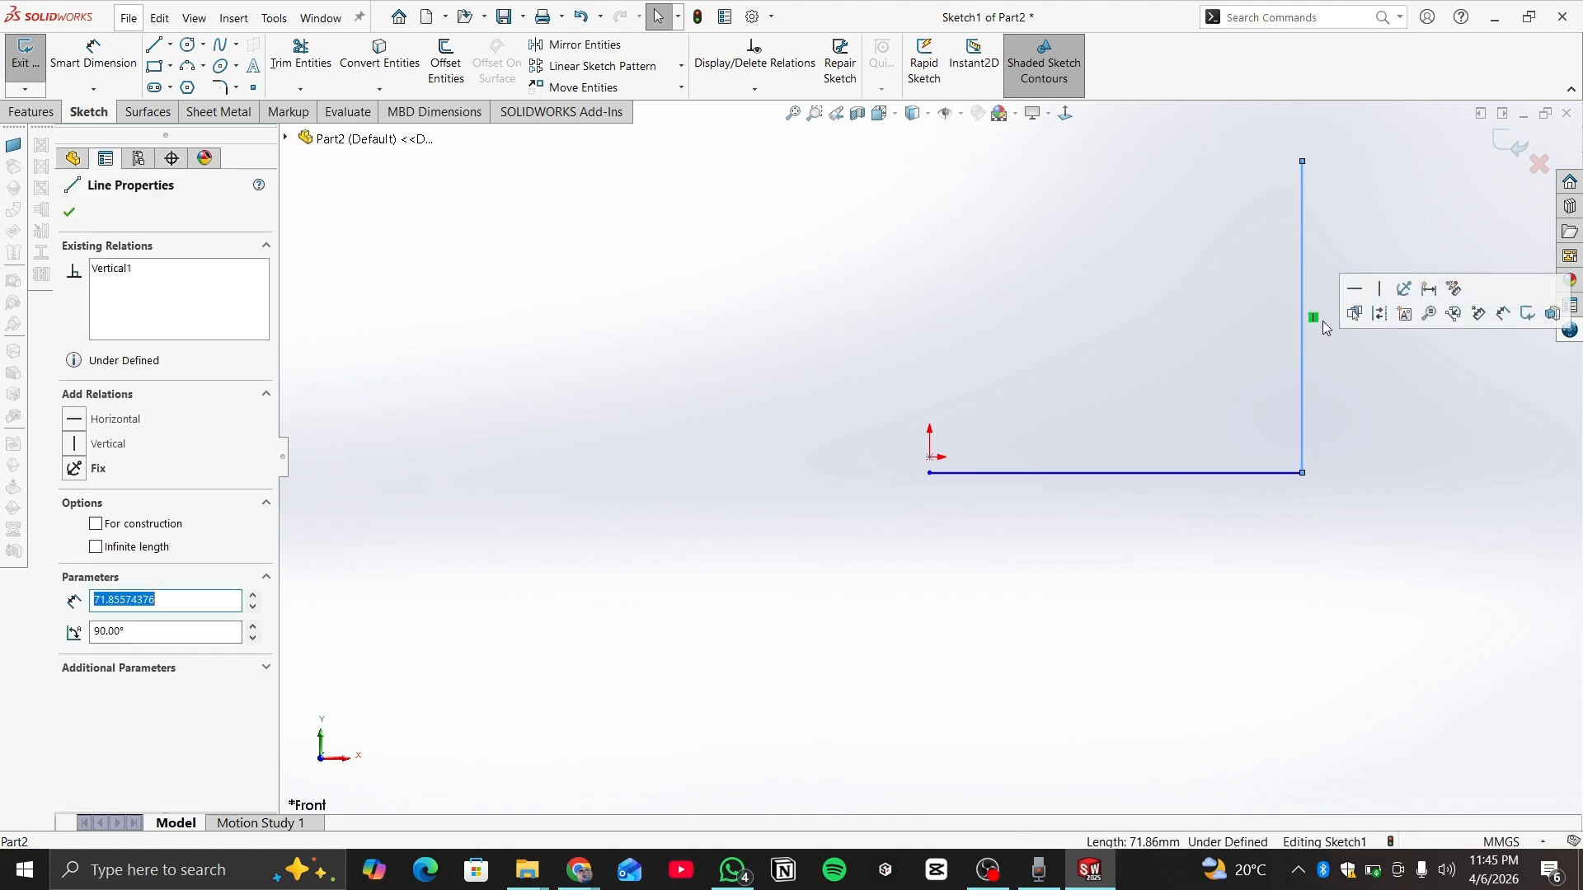
left_click(1312, 319)
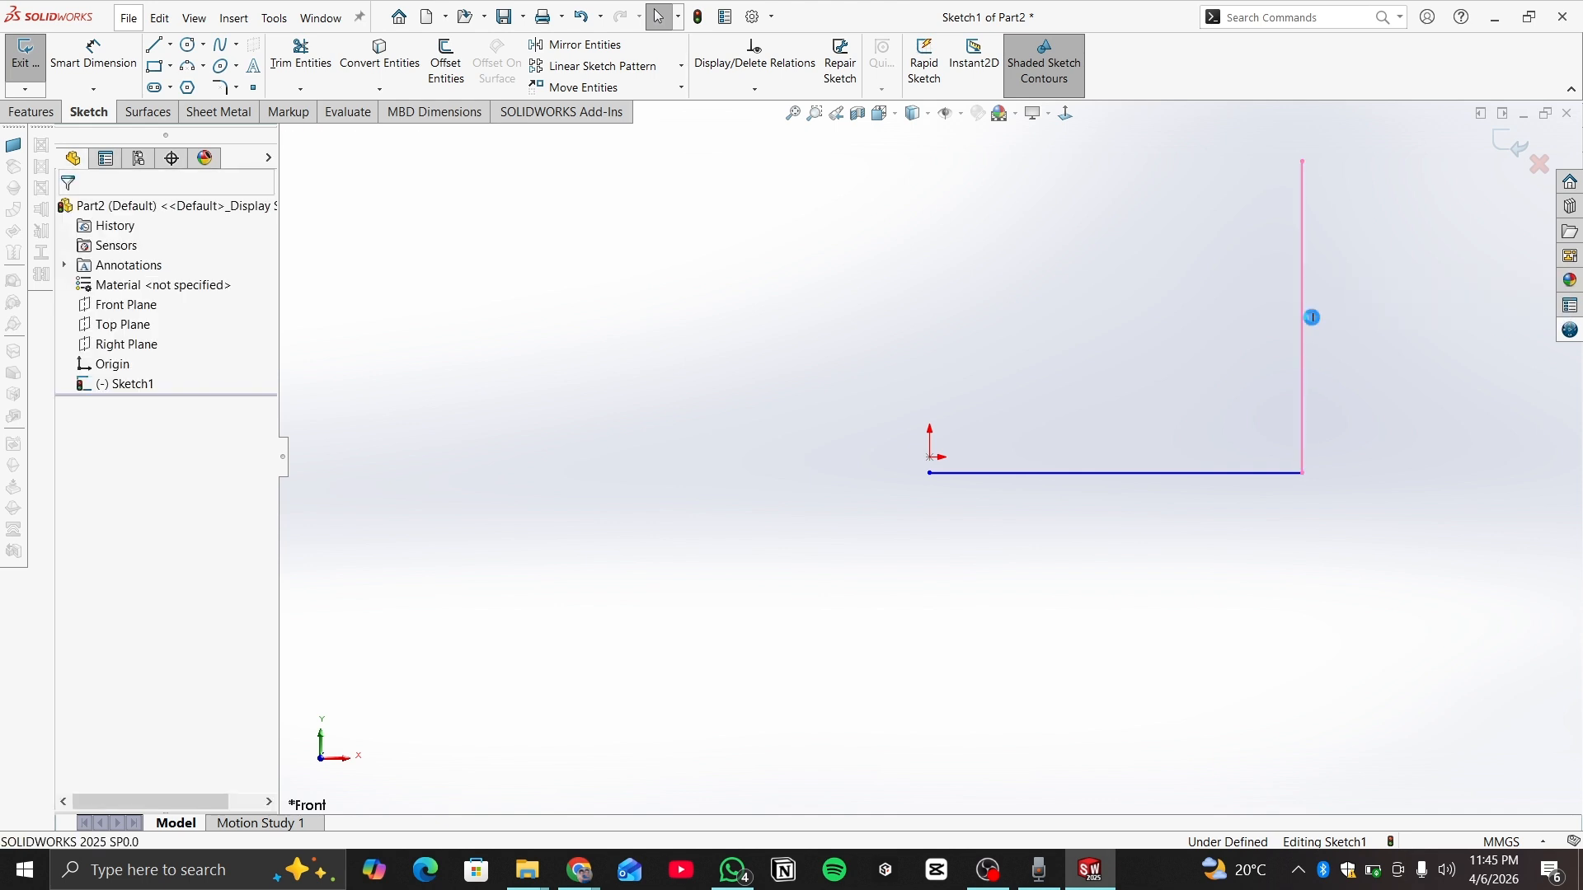
key("Delete")
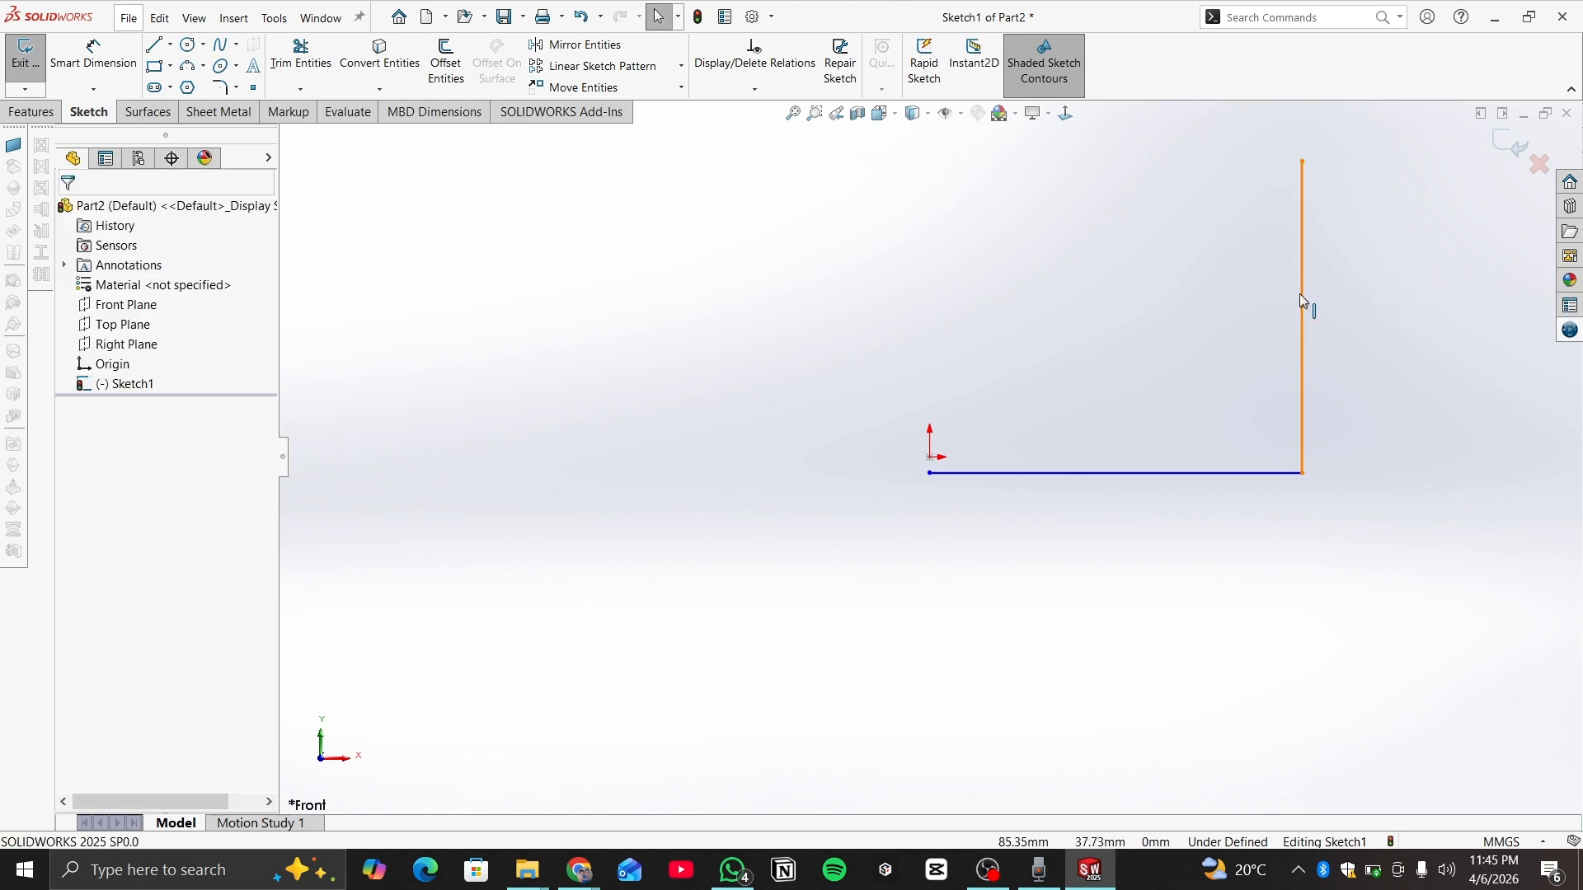
left_click_drag(1302, 301, 1234, 302)
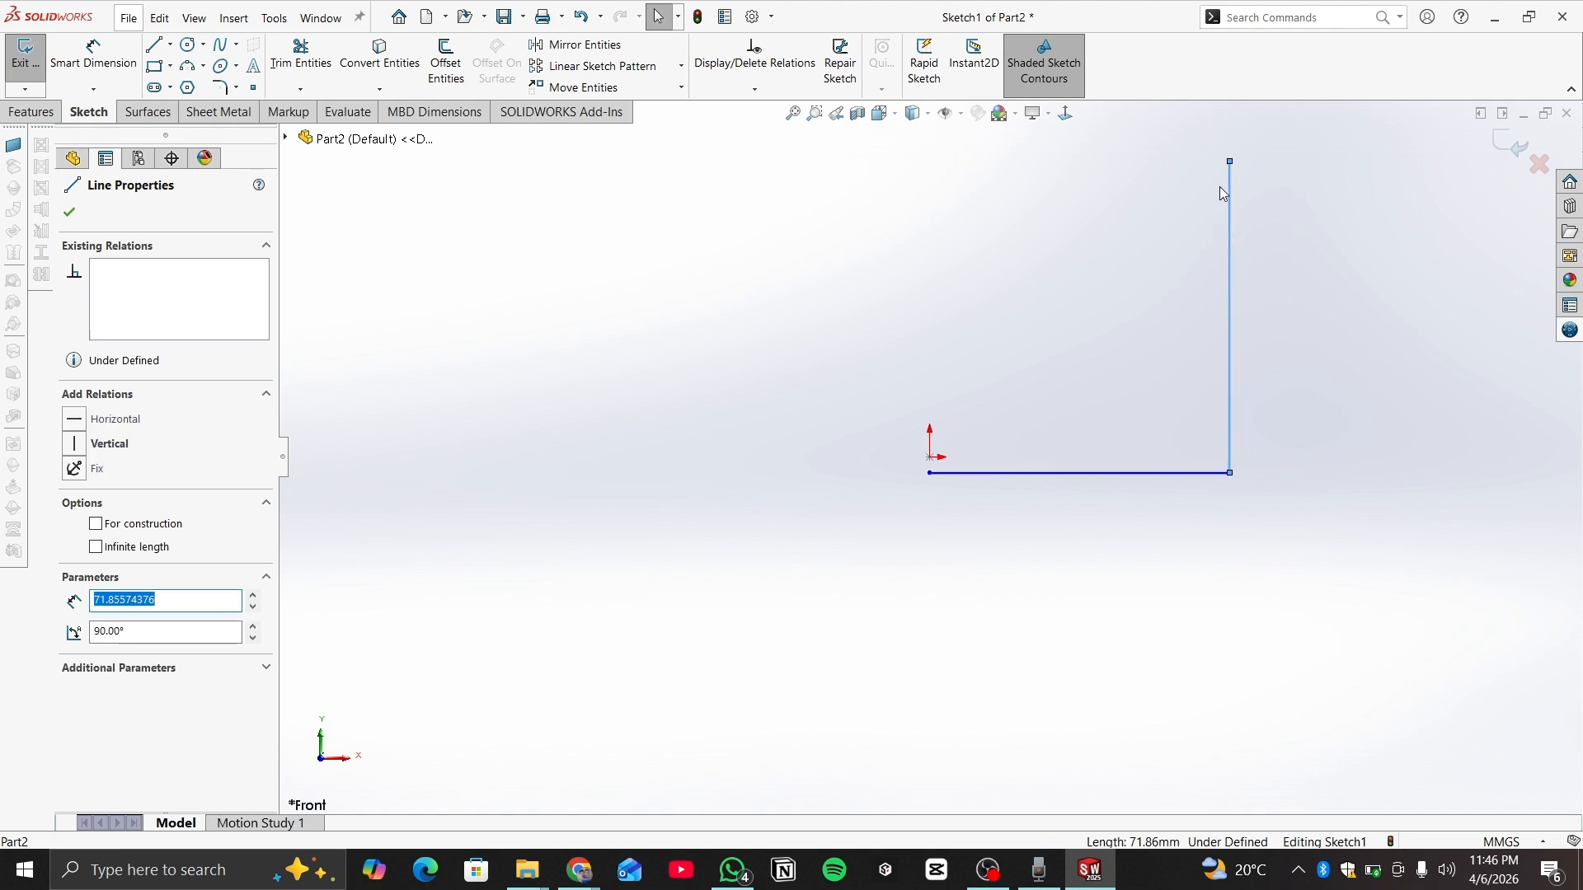
mouse_move(1230, 163)
left_mouse_down()
mouse_move(1095, 255)
mouse_move(1574, 237)
mouse_move(1321, 487)
mouse_move(1203, 216)
mouse_move(1277, 208)
mouse_move(1242, 185)
left_mouse_up()
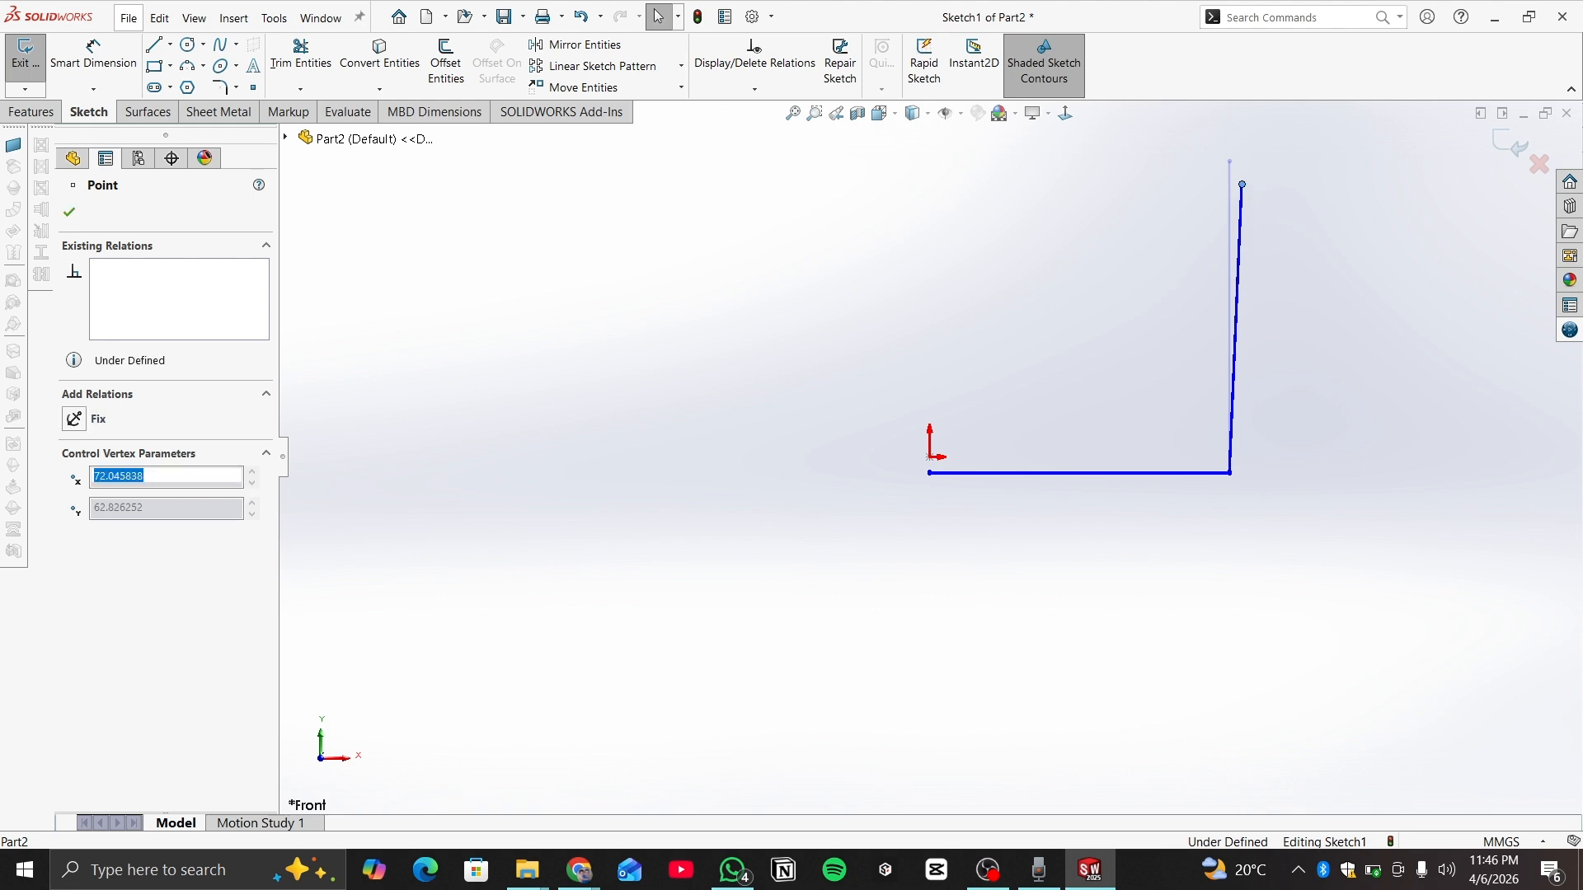
- Move the horizontal line farther below the origin by its corner with the tilted line
left_click(1108, 492)
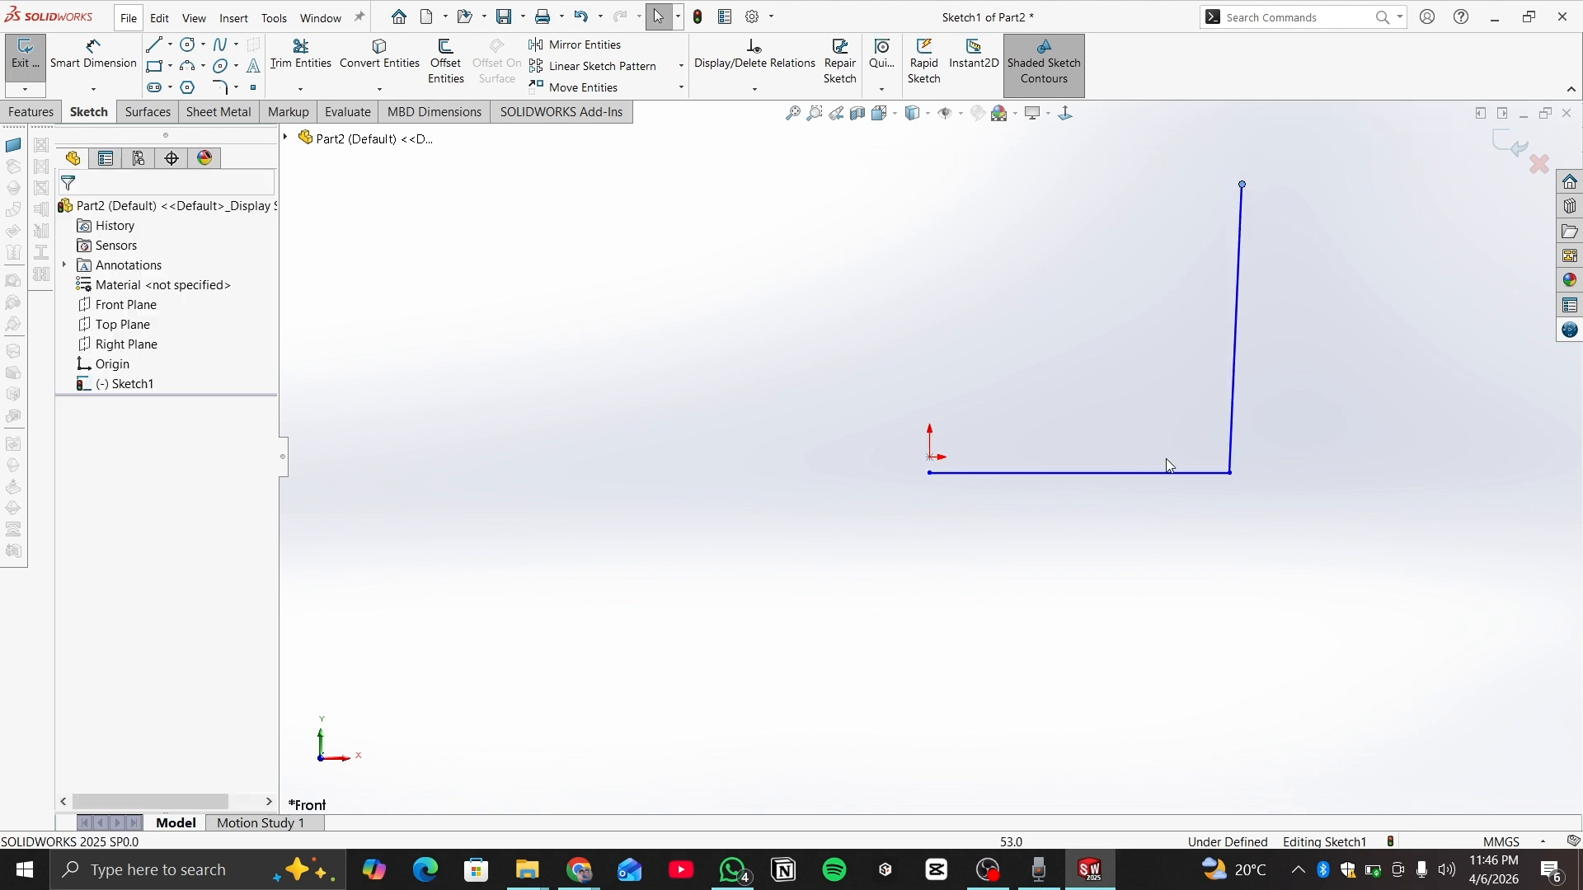
left_click(1212, 479)
mouse_move(1230, 474)
left_mouse_down()
mouse_move(1226, 567)
mouse_move(1364, 521)
mouse_move(970, 331)
mouse_move(1352, 445)
mouse_move(862, 403)
mouse_move(1314, 513)
mouse_move(1275, 546)
mouse_move(1230, 547)
left_mouse_up()
key("Escape")
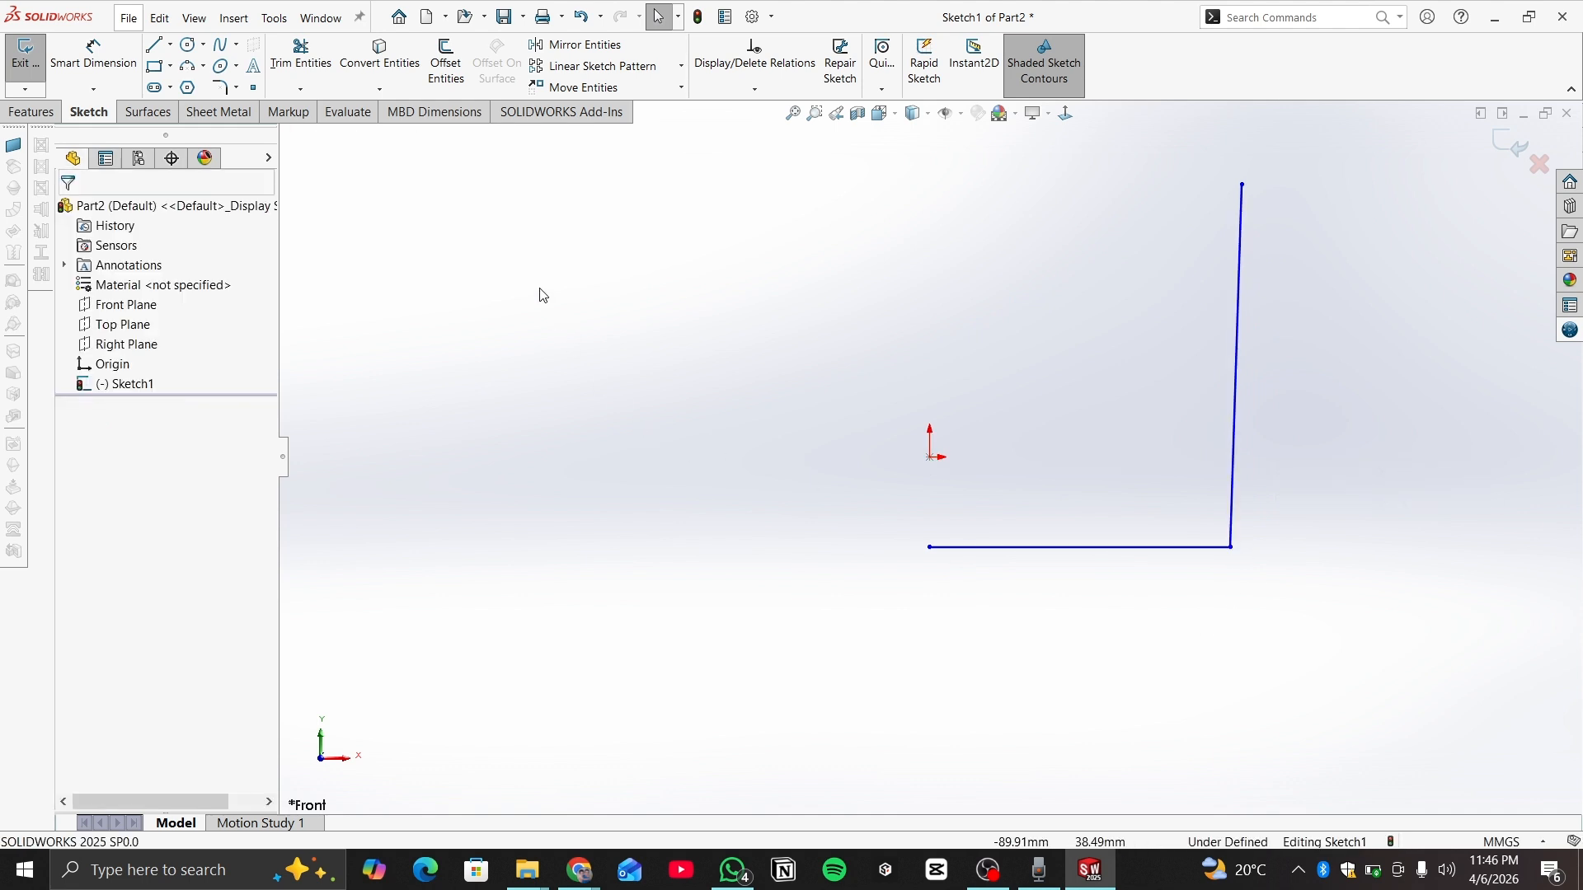
- Sketch a zigzag centerline chain left of the origin: a long vertical, an about 69 mm diagonal, an about 50 mm vertical and an about 53 mm diagonal
left_click(170, 45)
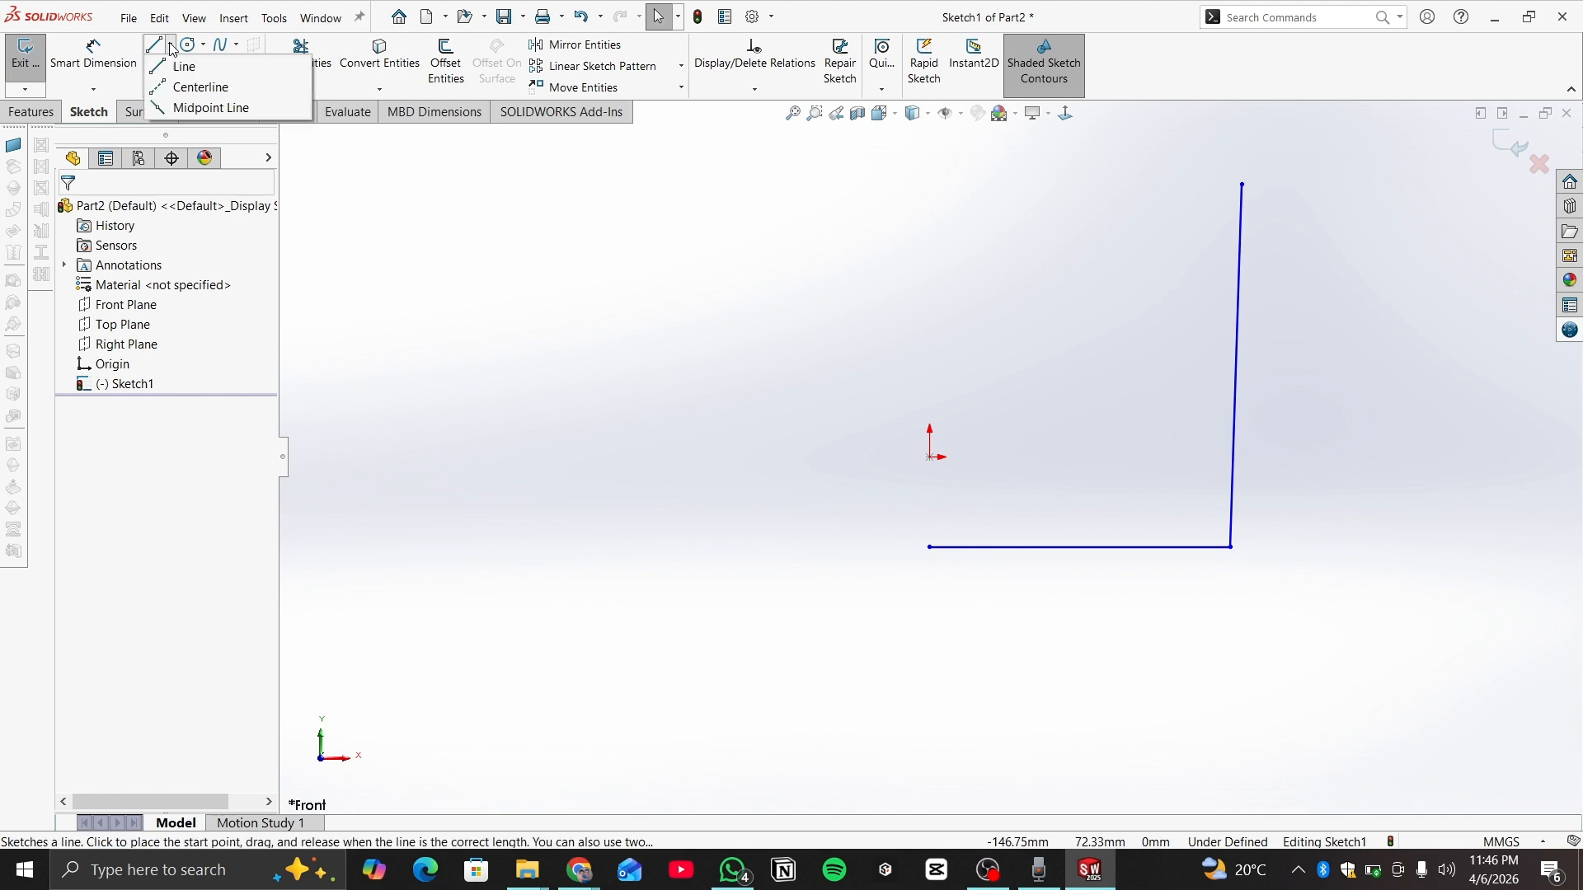
left_click(176, 87)
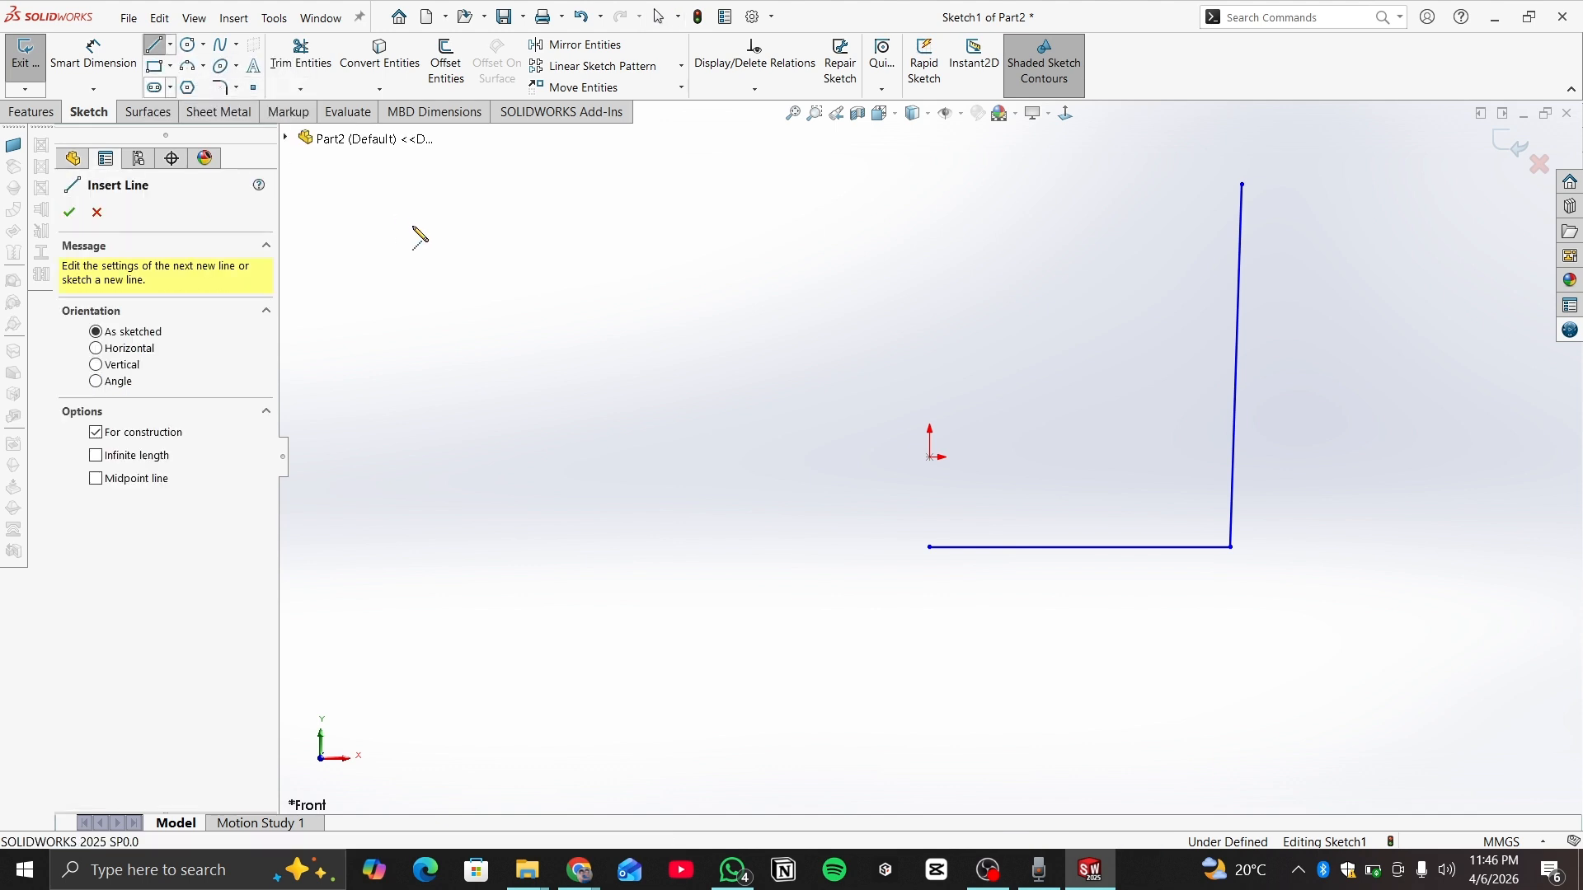
left_click(595, 239)
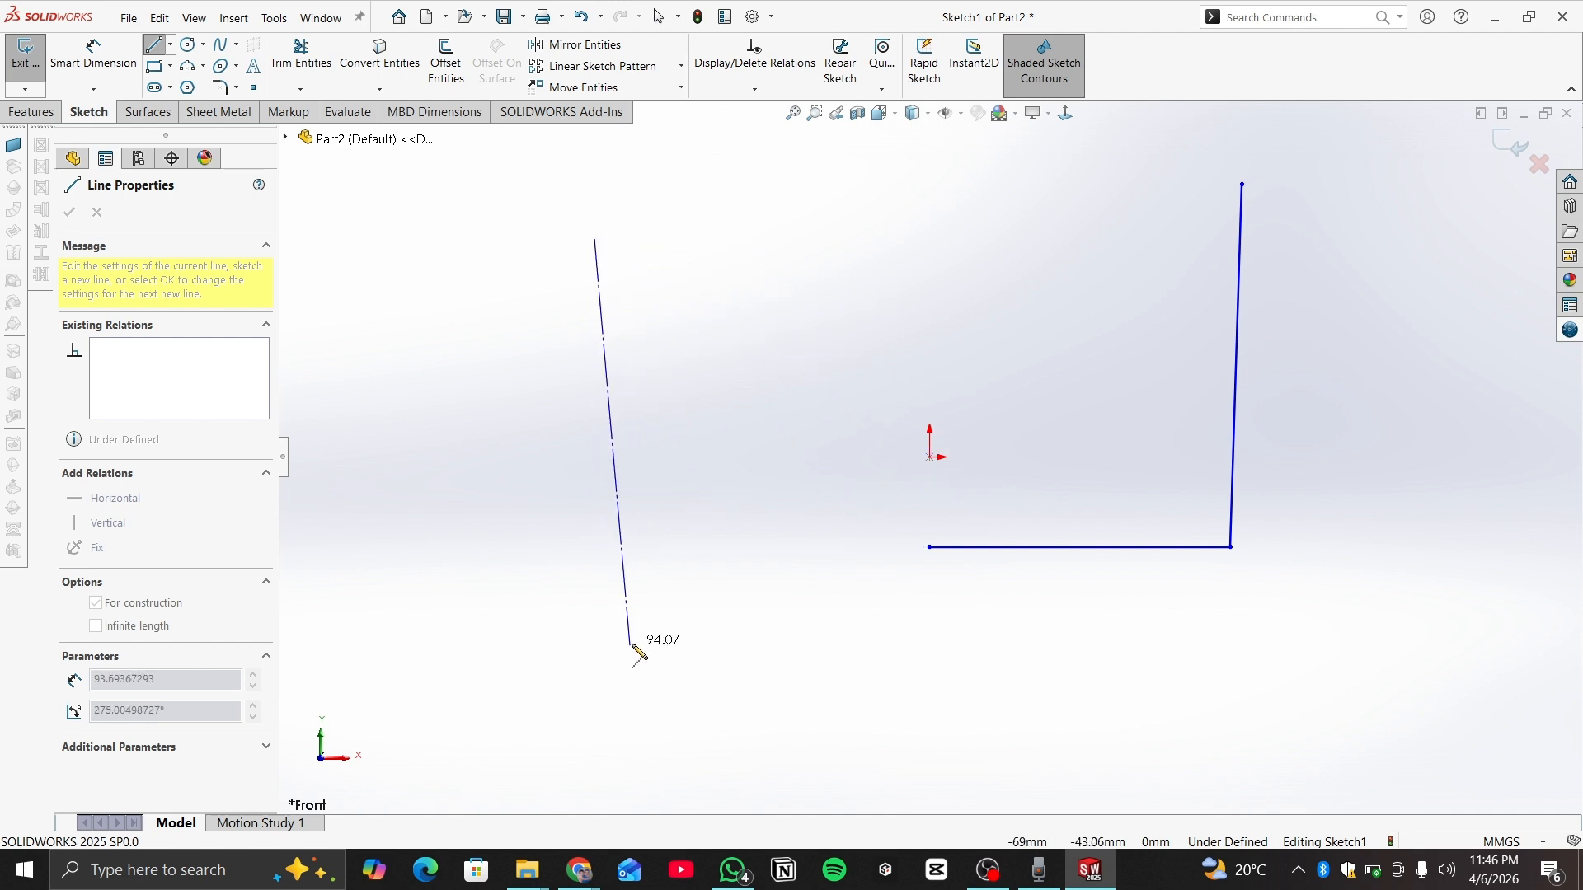
left_click(594, 619)
left_click(798, 400)
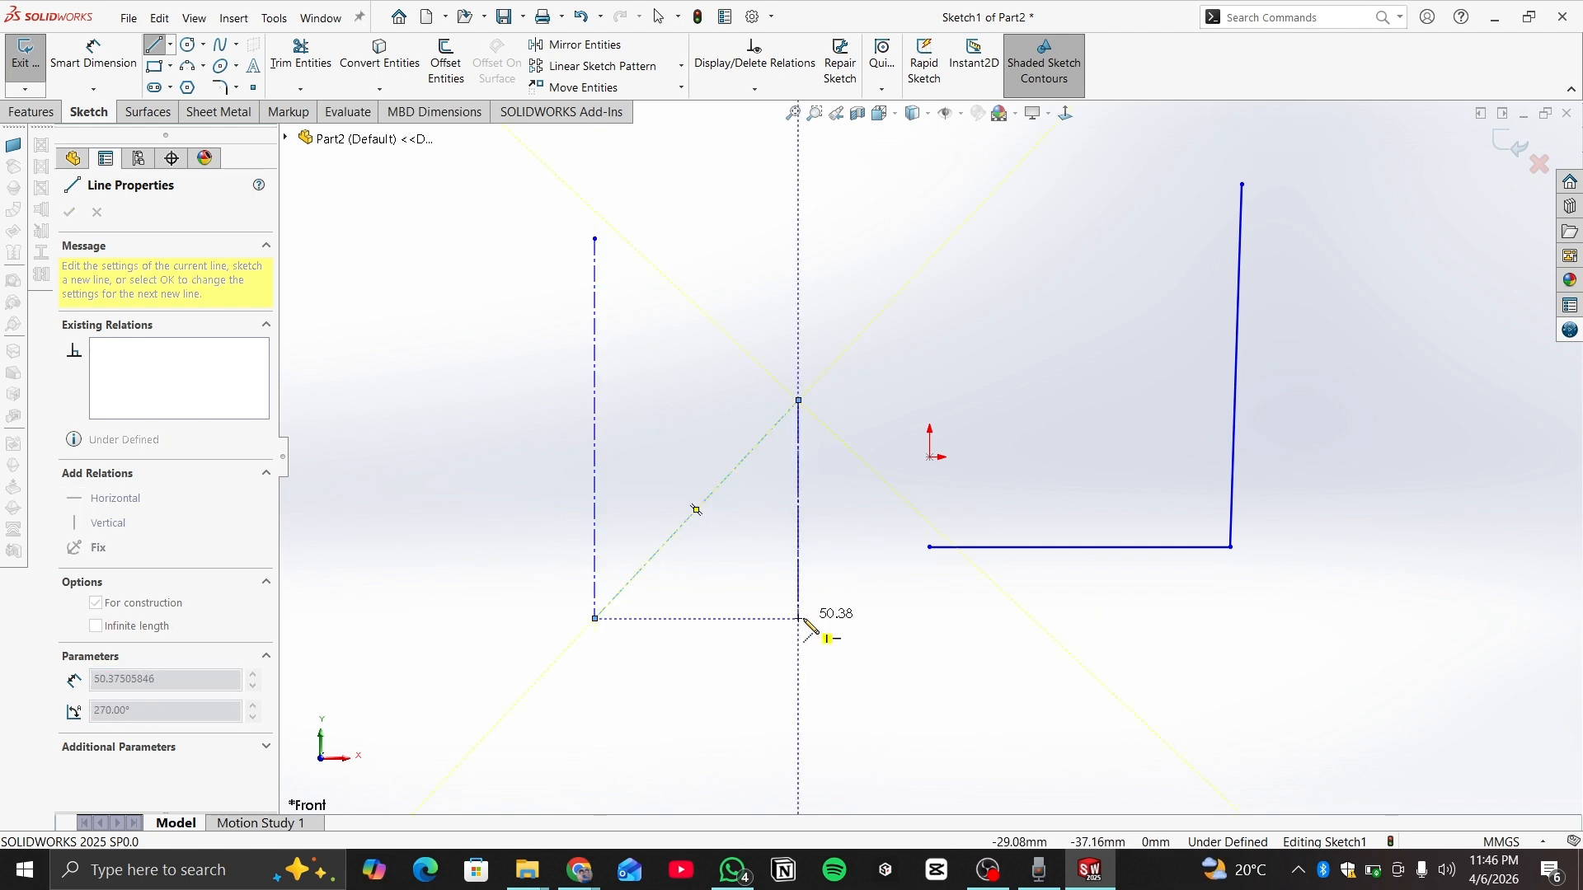
left_click(799, 619)
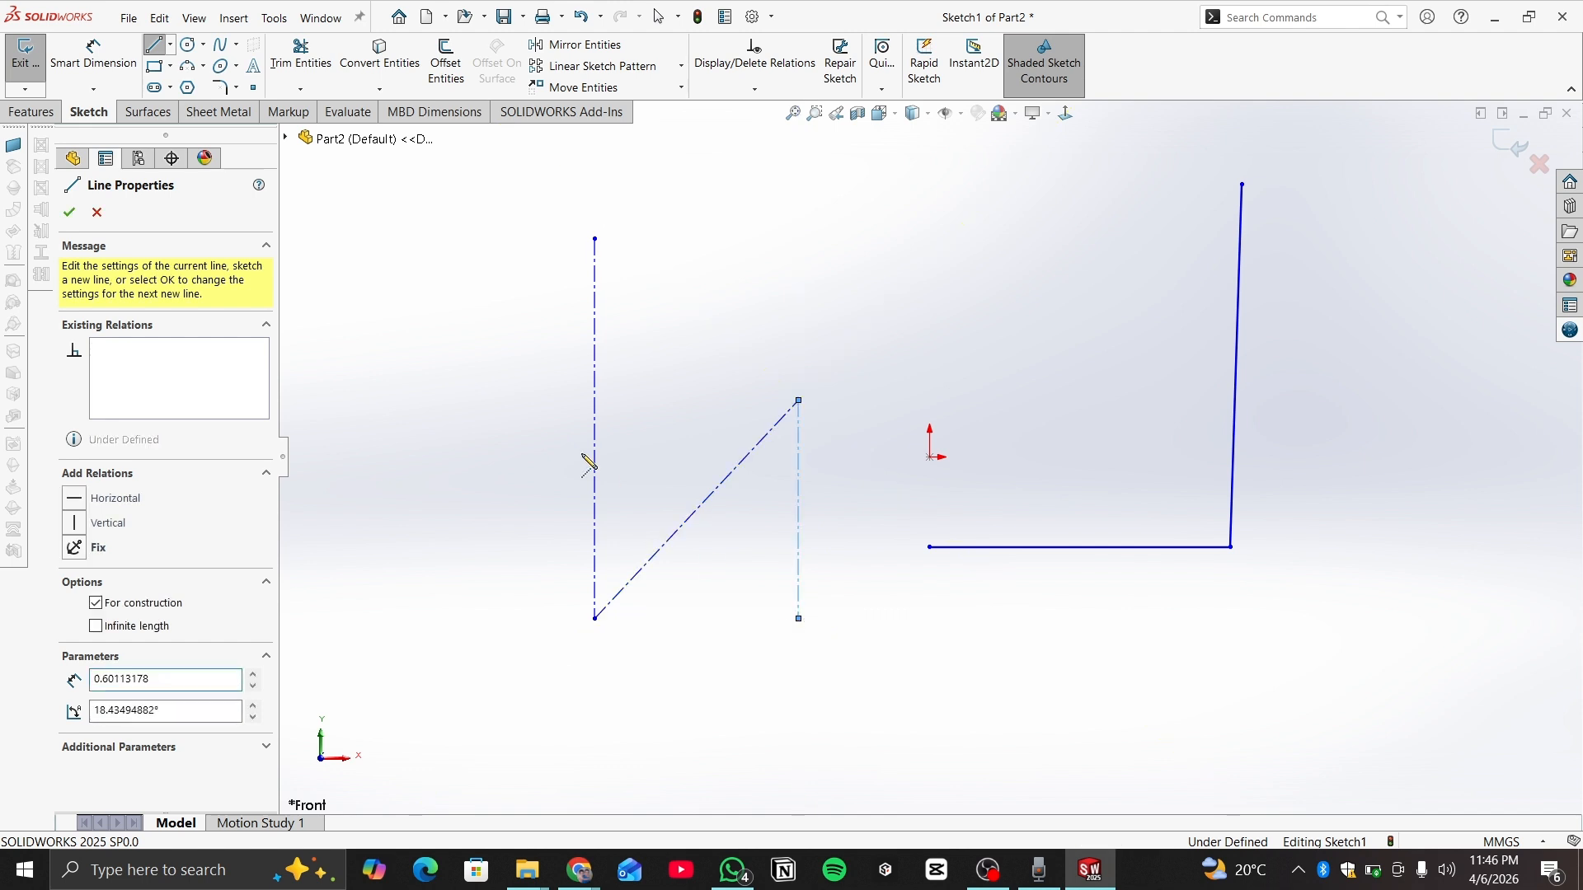
left_click(667, 429)
key("Escape")
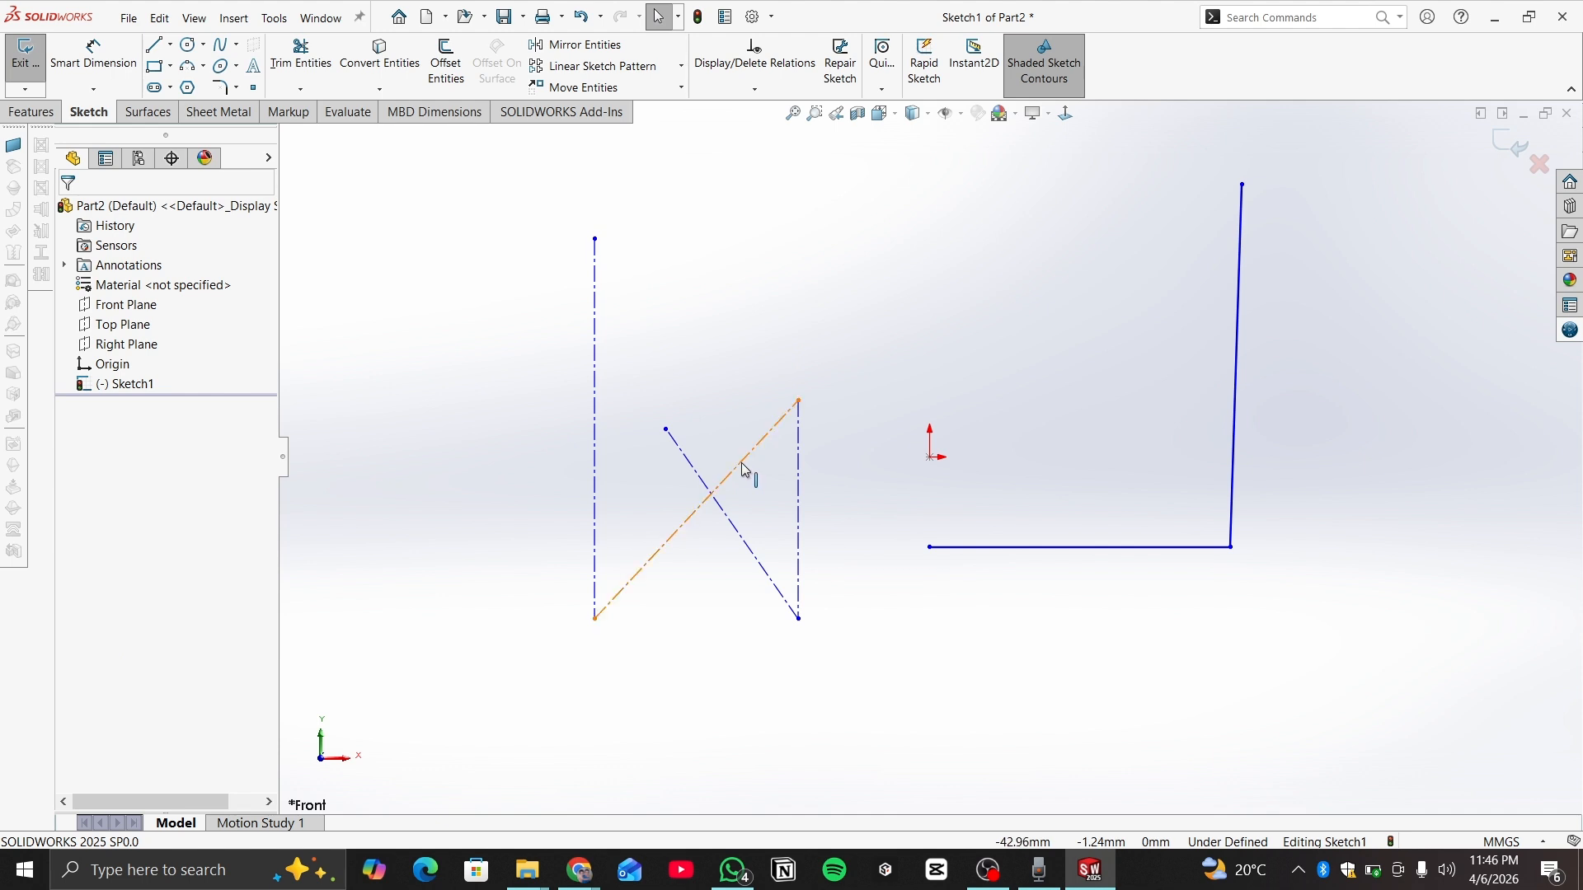
- Examine the line properties of the two crossing diagonal centerlines
left_click(746, 470)
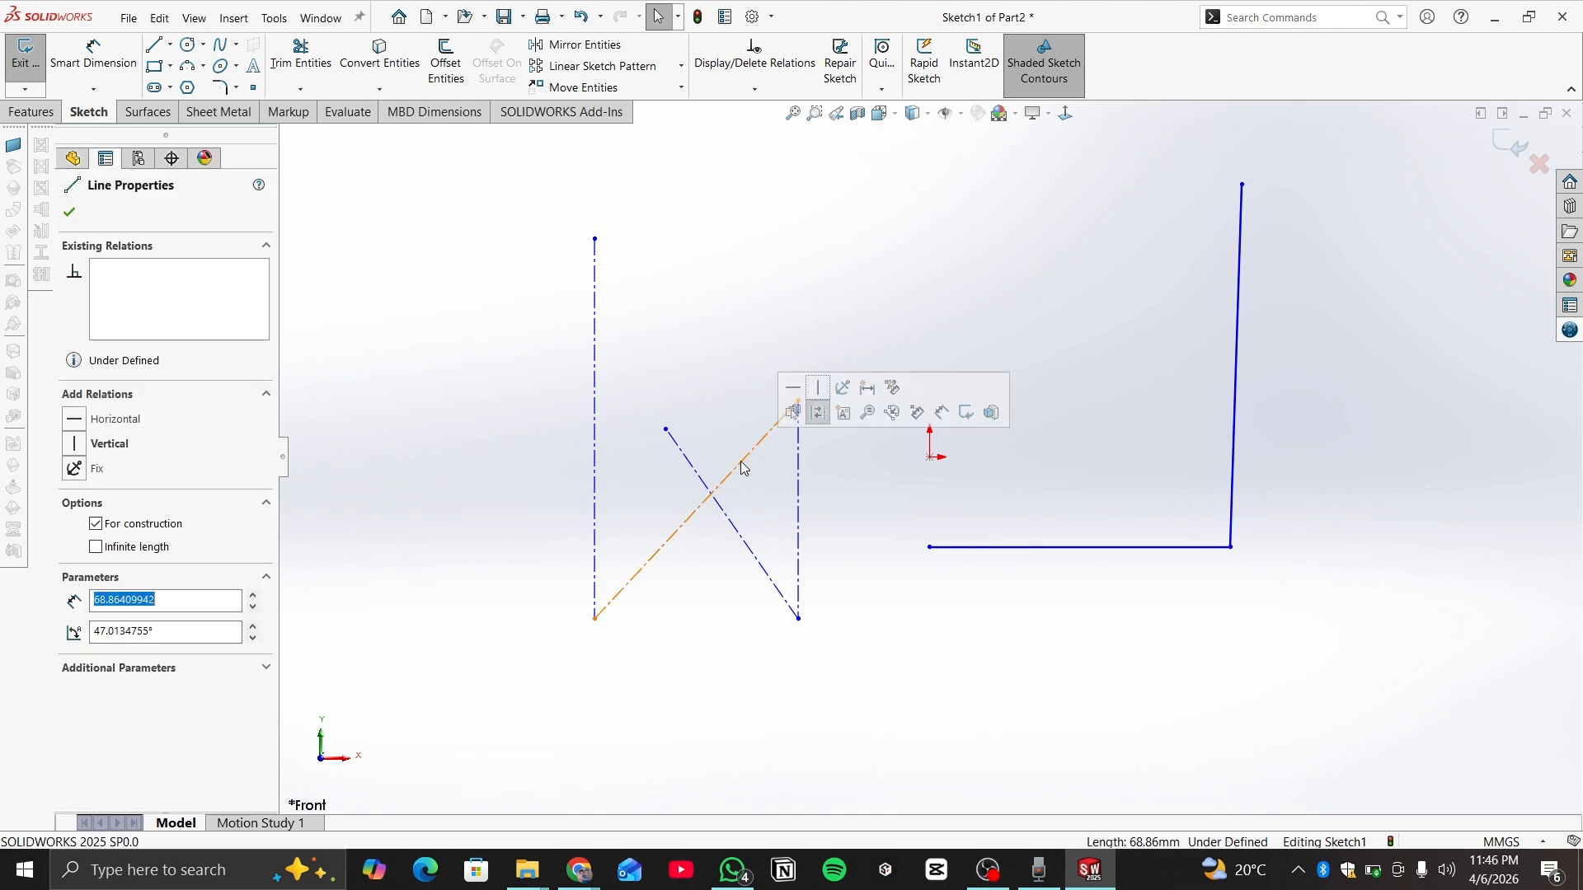
left_click(707, 486)
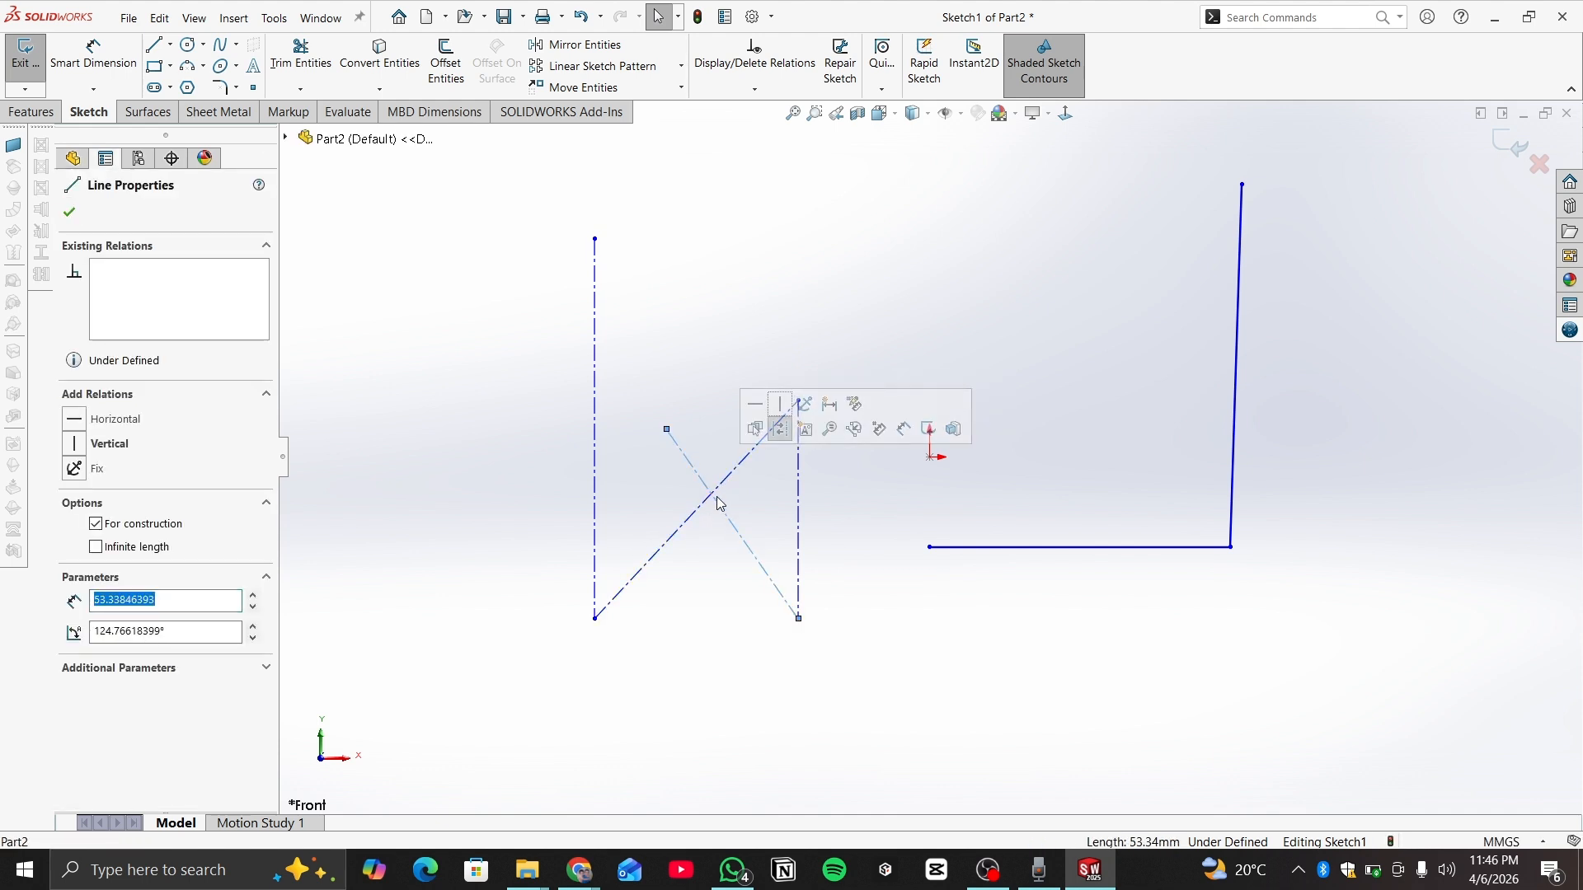
left_click(756, 628)
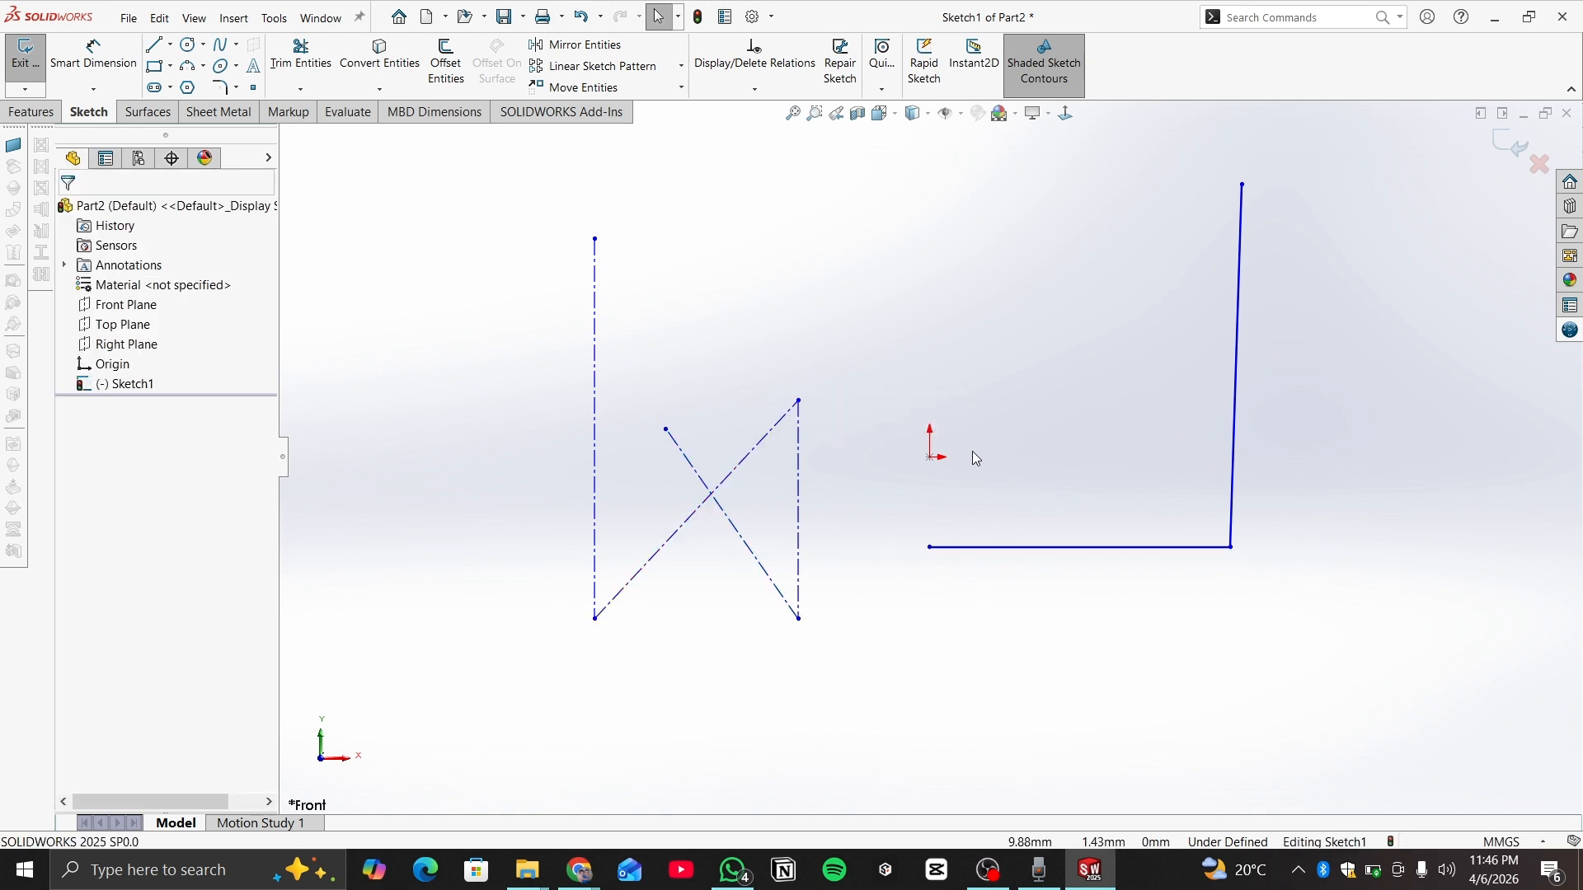
- Sketch connected centerlines: an about 58 mm vertical down to the horizontal line, a diagonal upward, and an about 38 mm line back to the horizontal line
key("s")
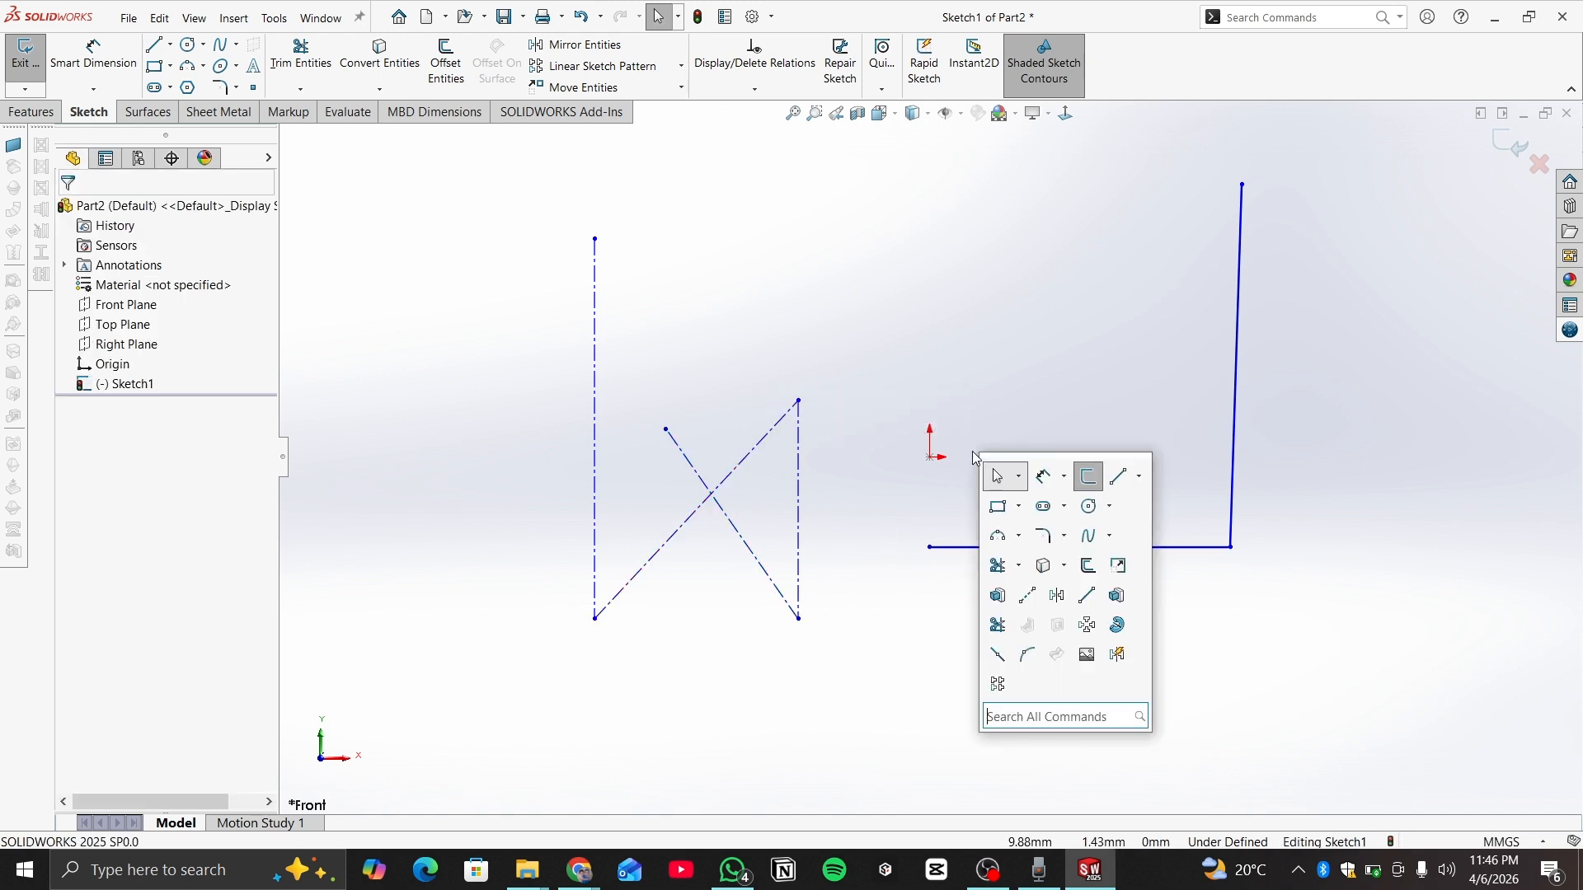
left_click(1139, 477)
left_click(1137, 524)
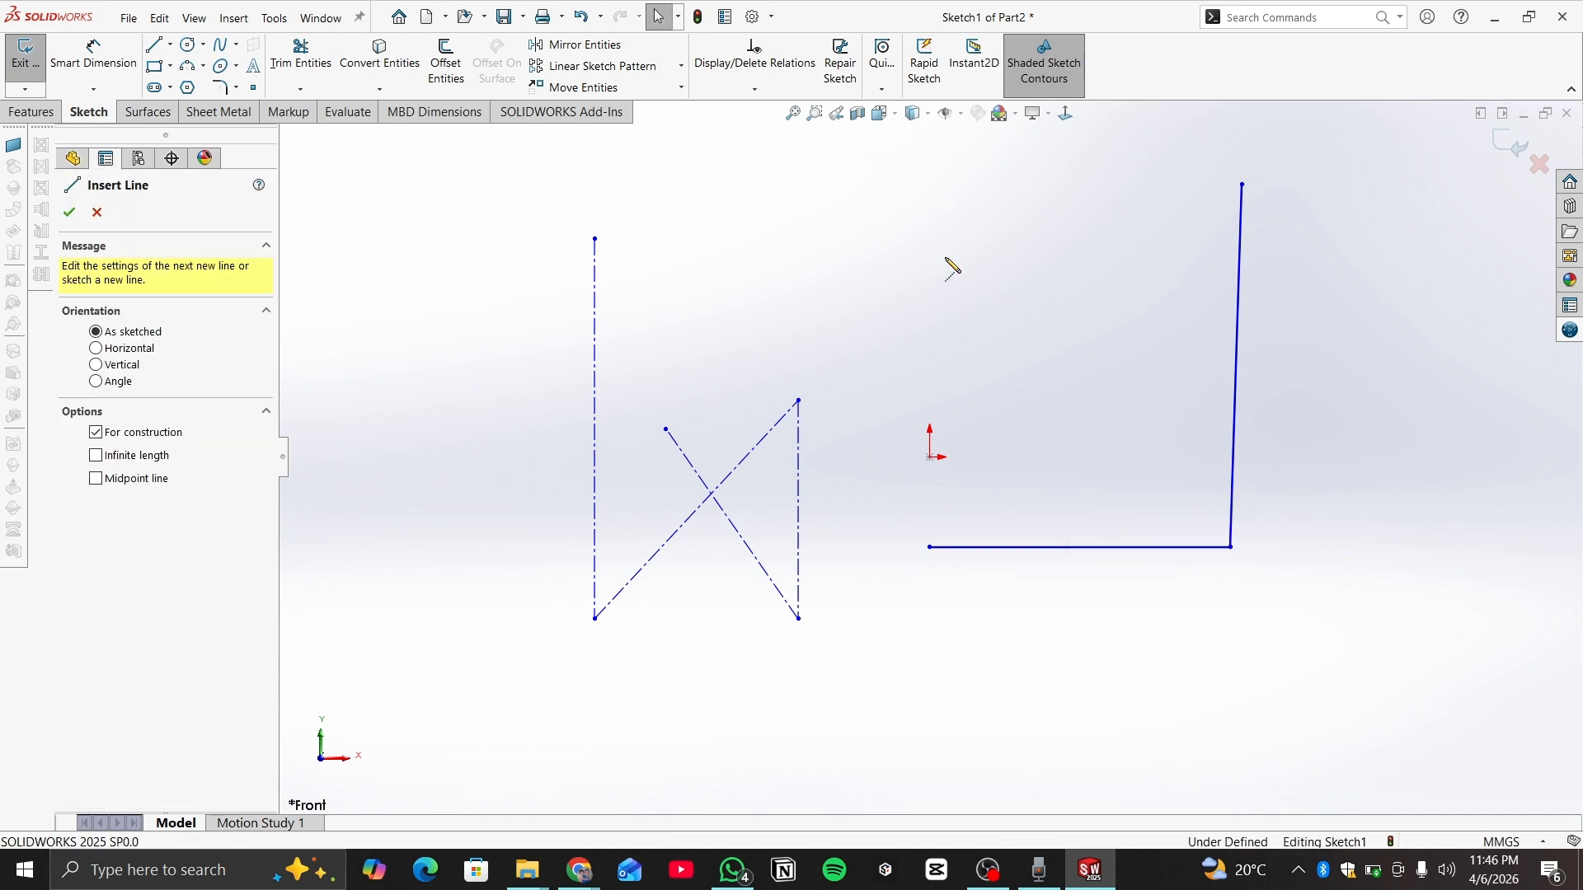
left_click(994, 548)
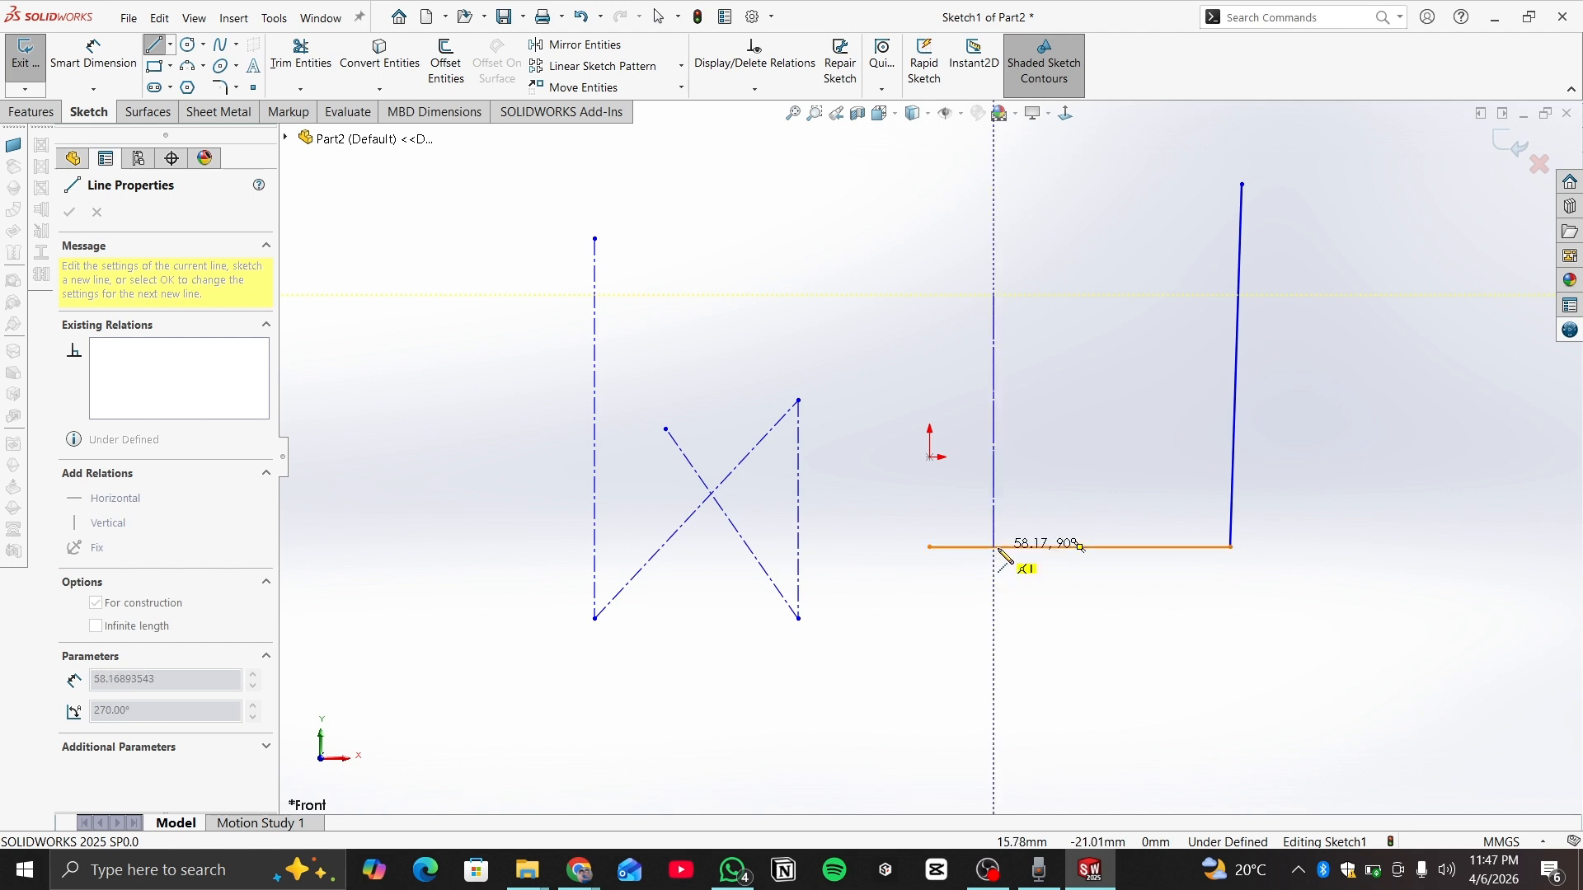
left_click(995, 548)
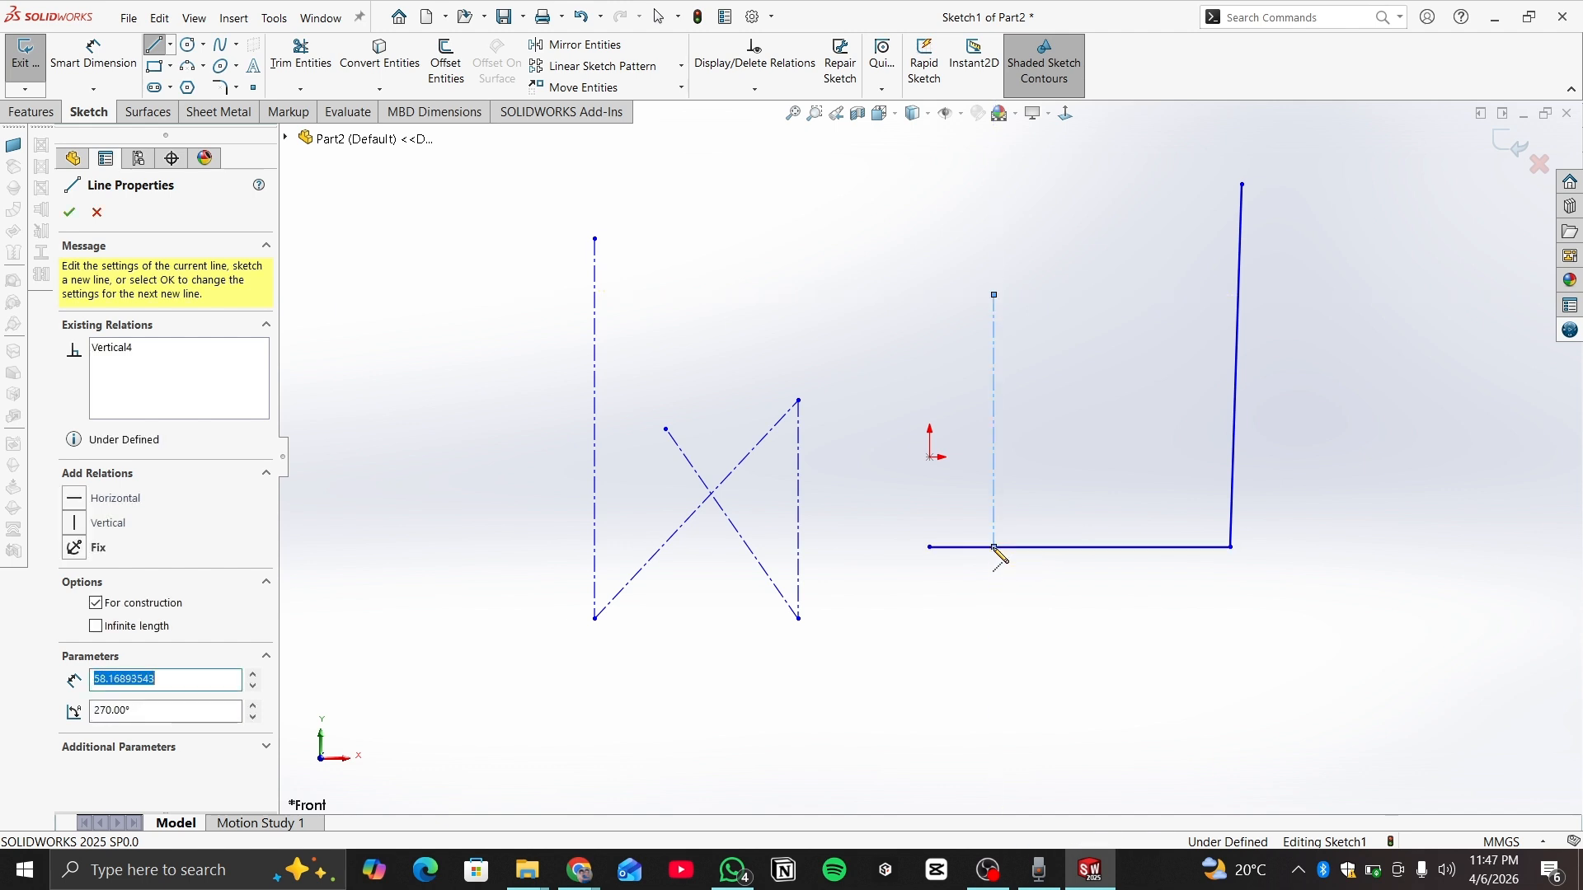
left_click(1124, 548)
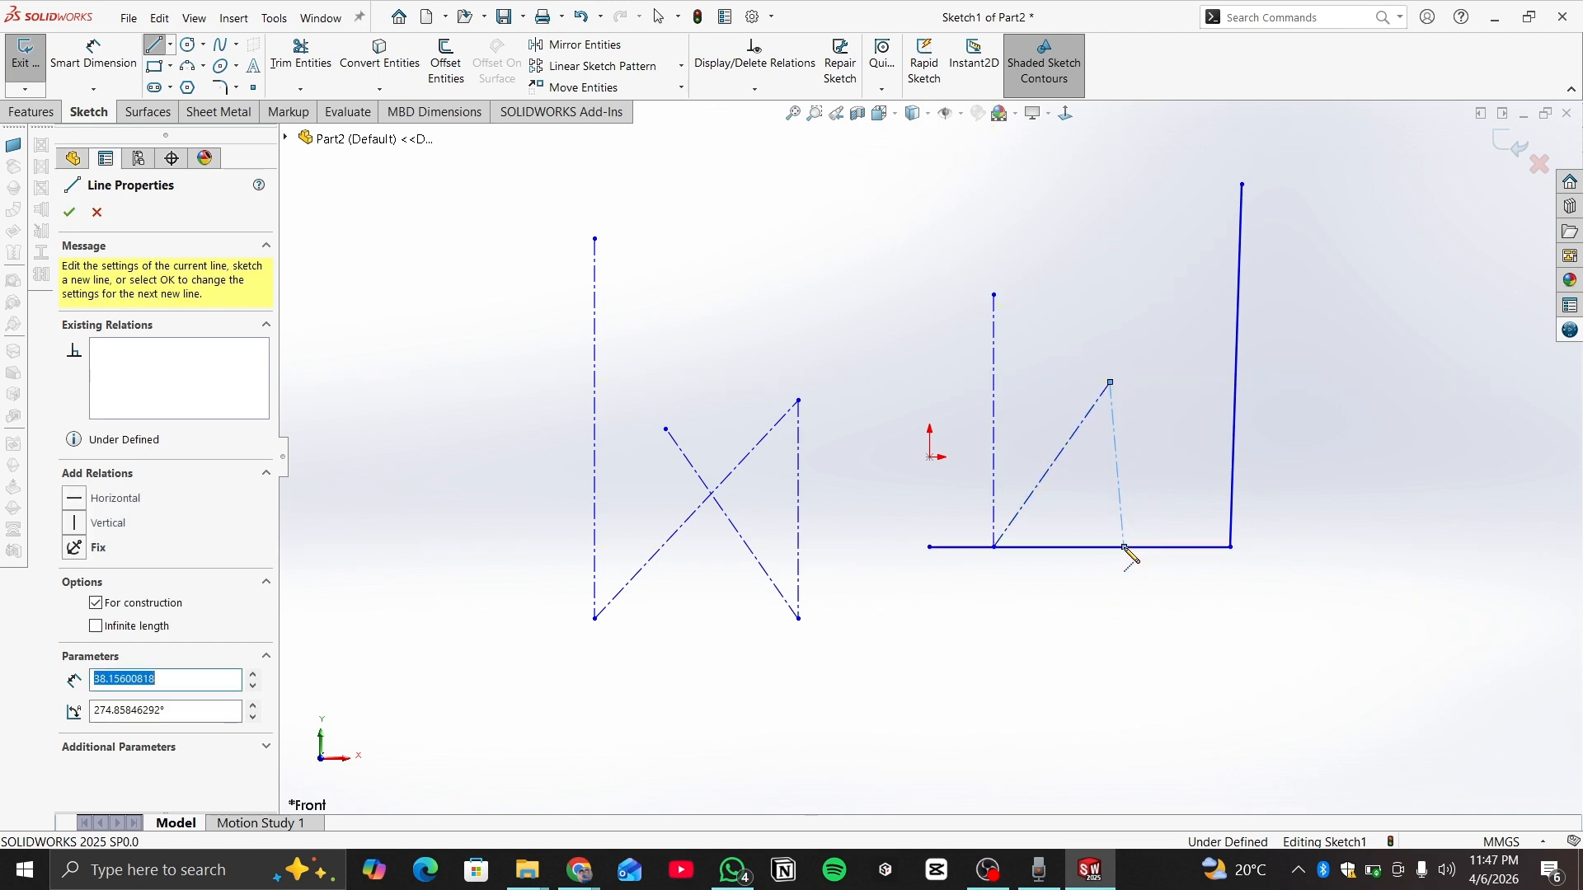
key("Escape")
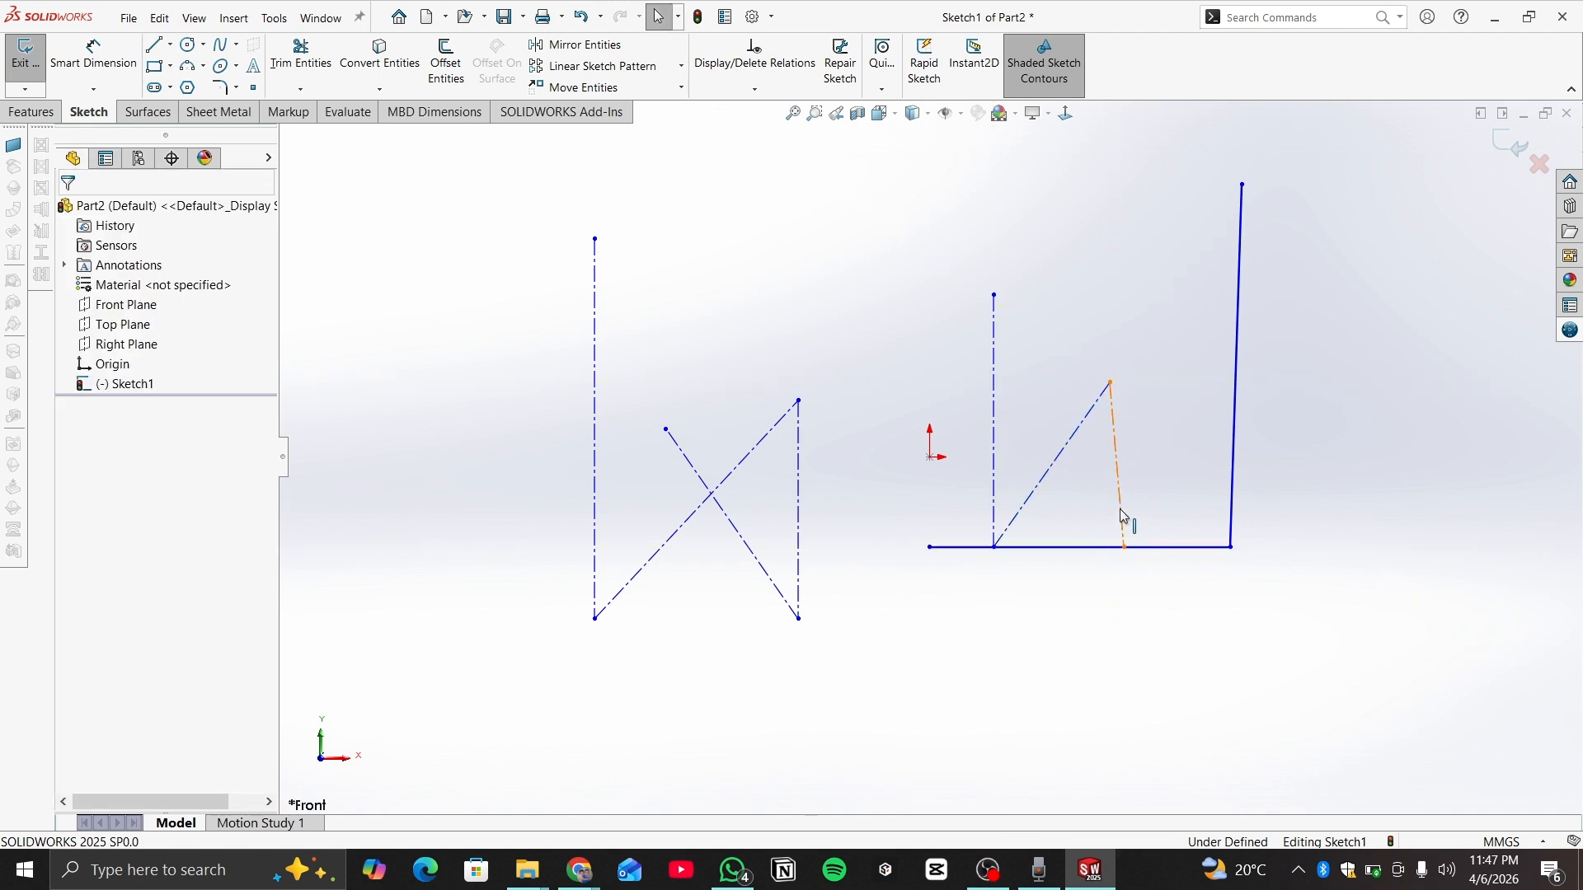
- Move the peak shared by the diagonal and last centerline directly above the lower endpoint, at about X 44.86, Y 13.02 mm
left_click(1121, 517)
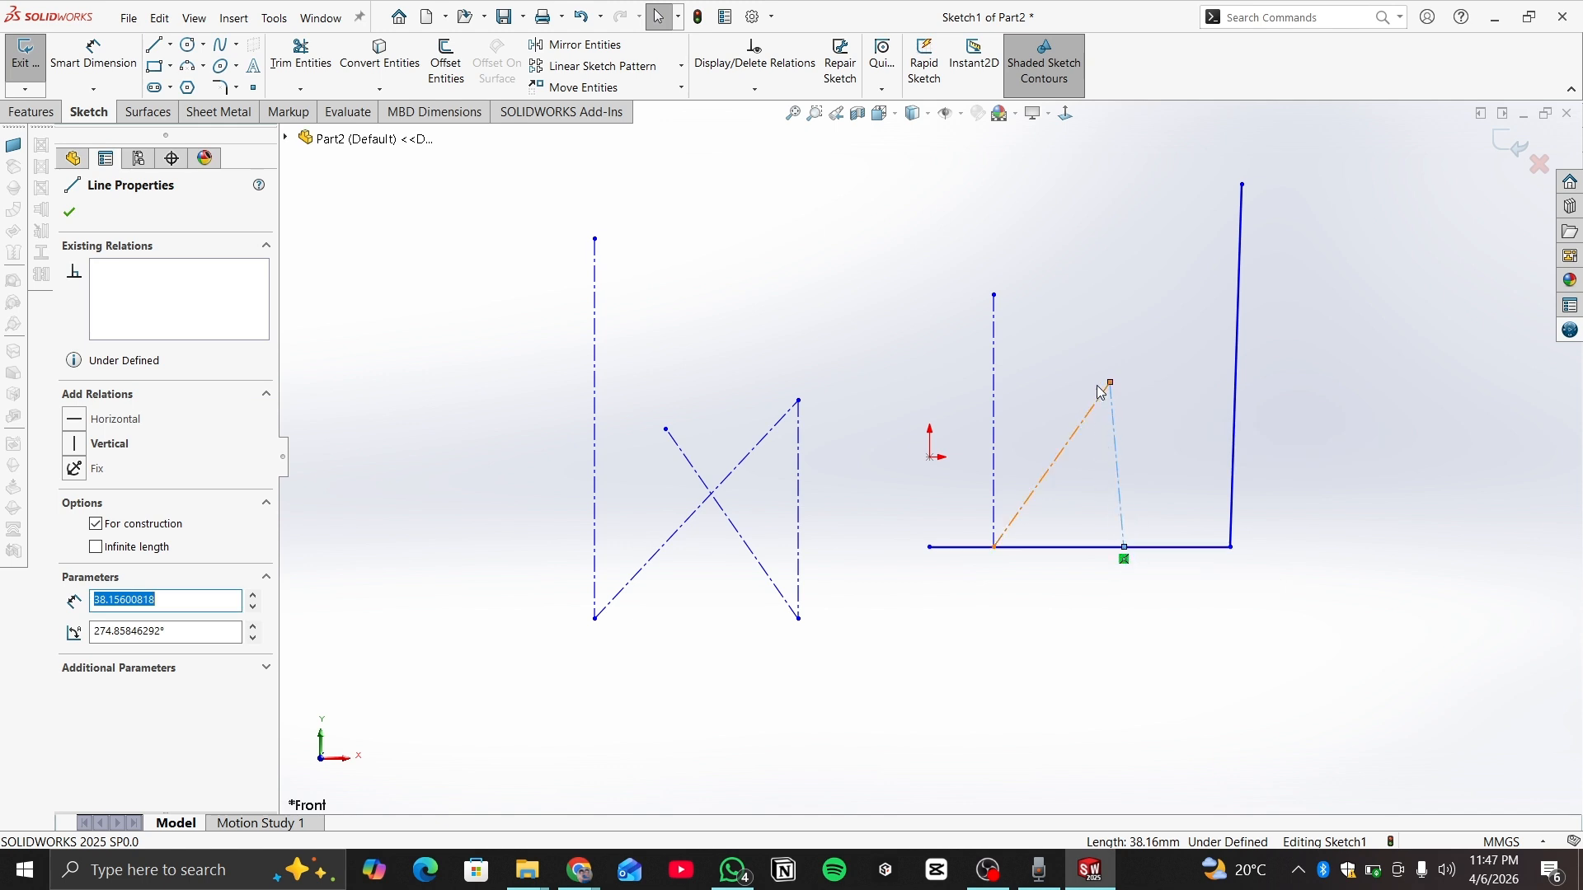
left_click_drag(1110, 383, 1125, 411)
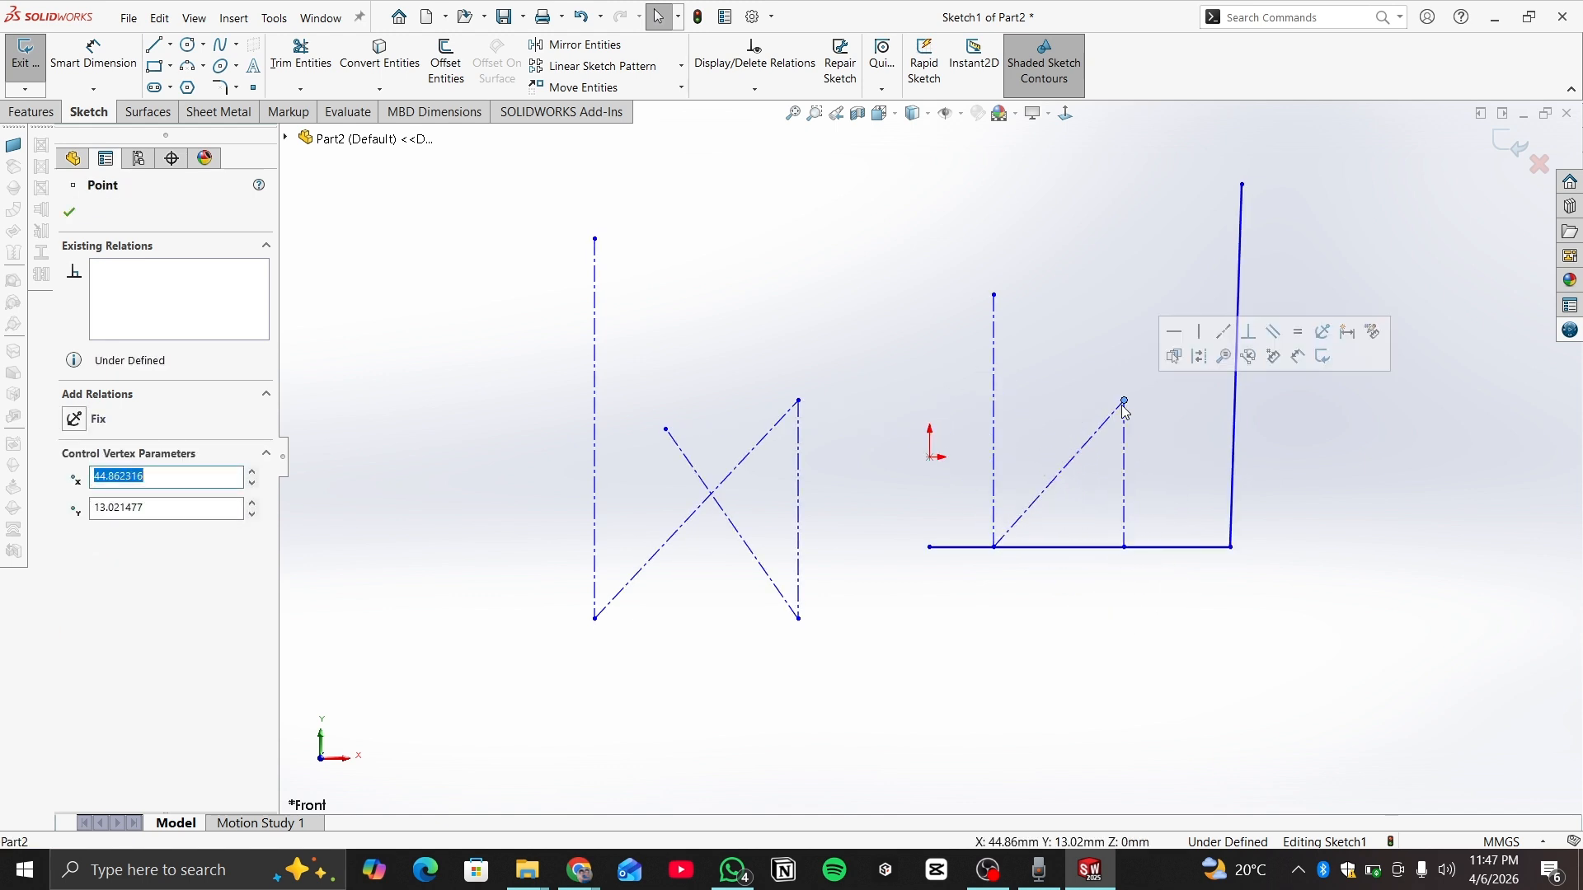
left_click(1135, 622)
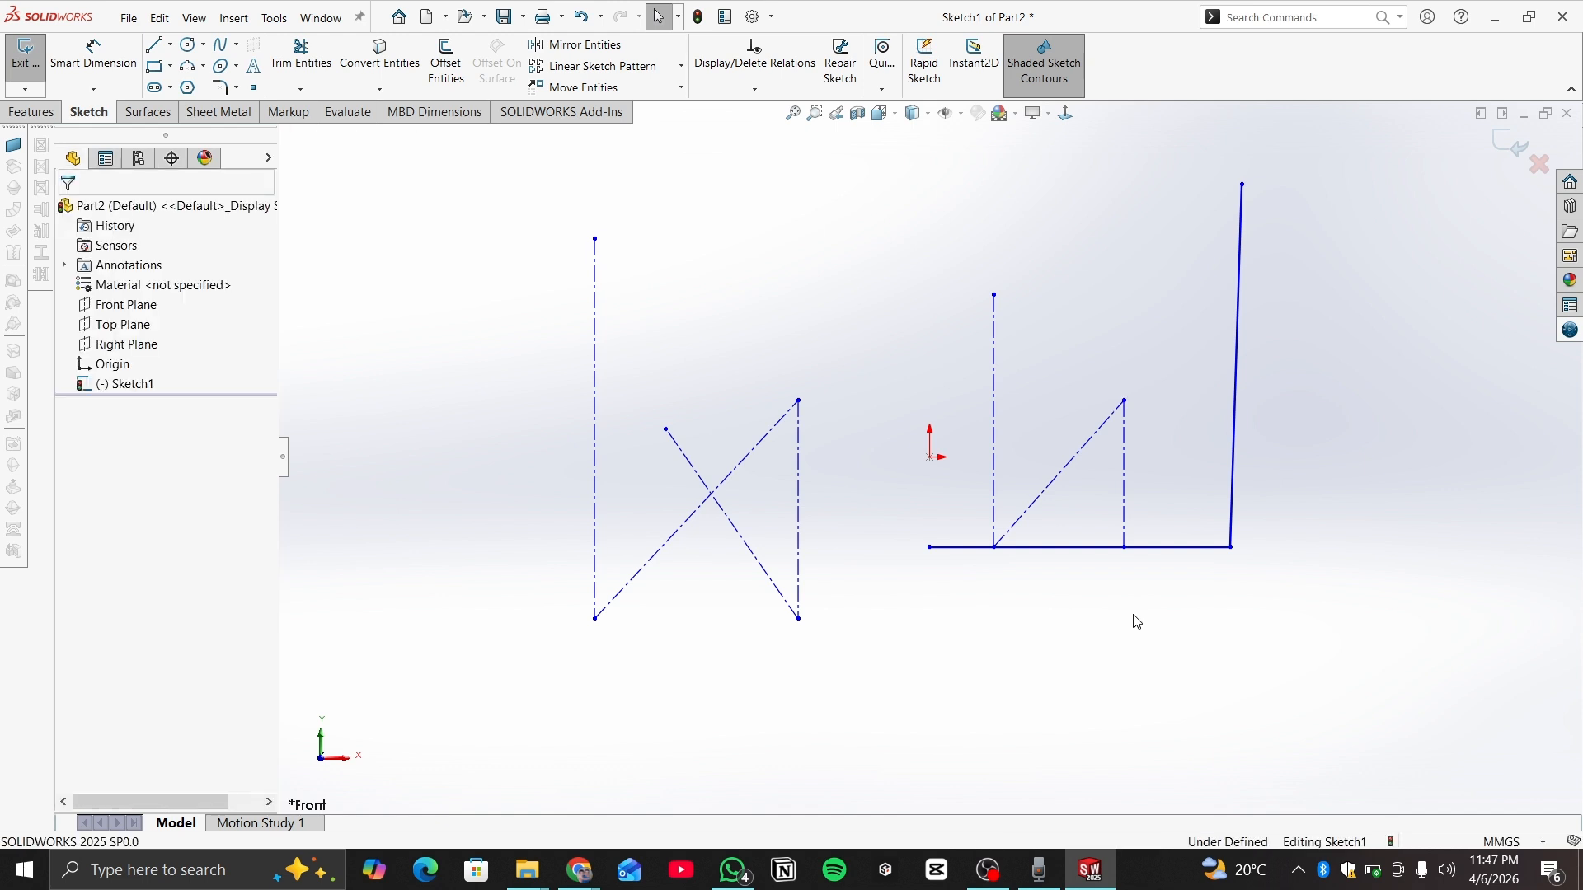